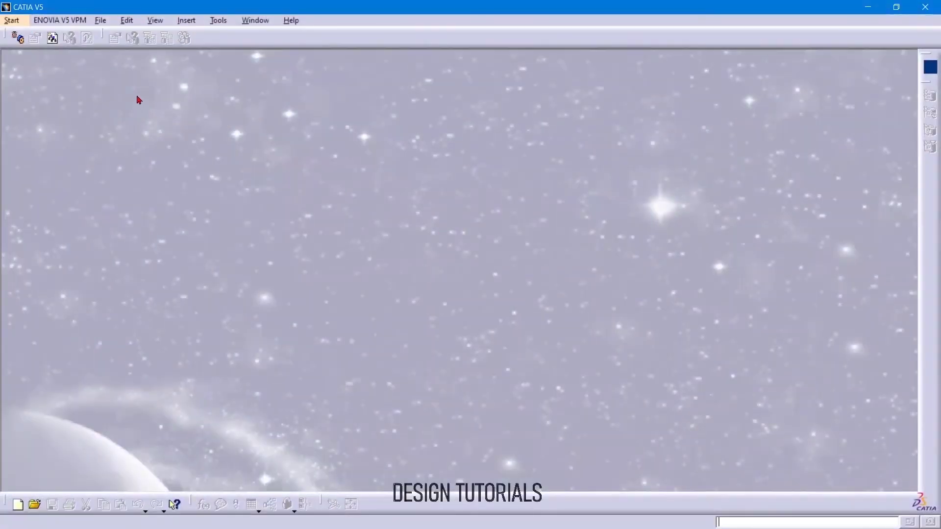
Create a new part document with the default name Part1 and hybrid design enabled.
{"action": "left_click", "coordinate": [101, 20]}
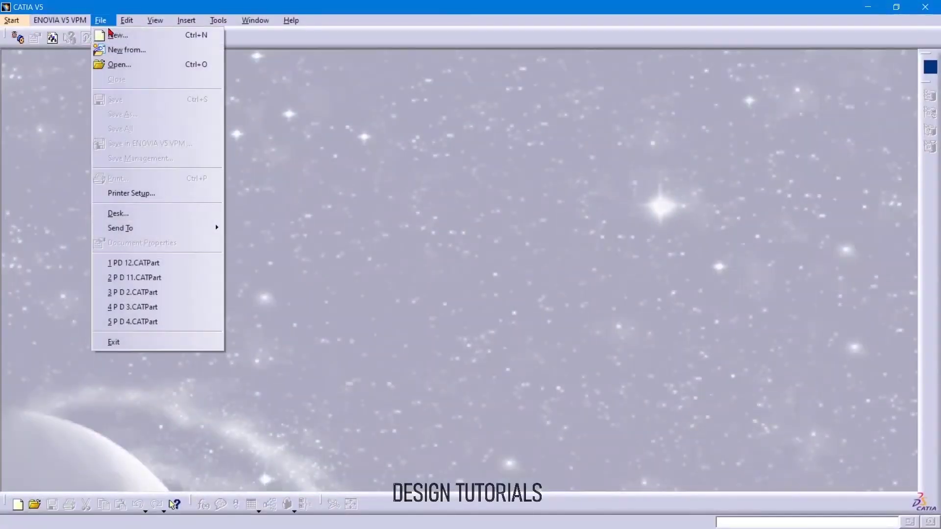
{"action": "left_click", "coordinate": [109, 34]}
{"action": "scroll", "coordinate": [859, 417], "scroll_direction": "down", "scroll_amount": 5}
{"action": "left_click", "coordinate": [804, 389]}
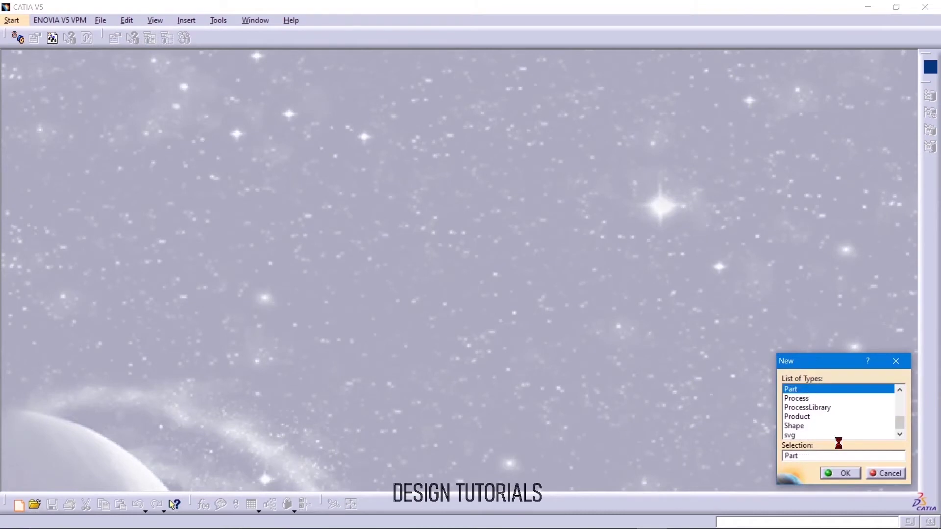
{"action": "left_click", "coordinate": [840, 473]}
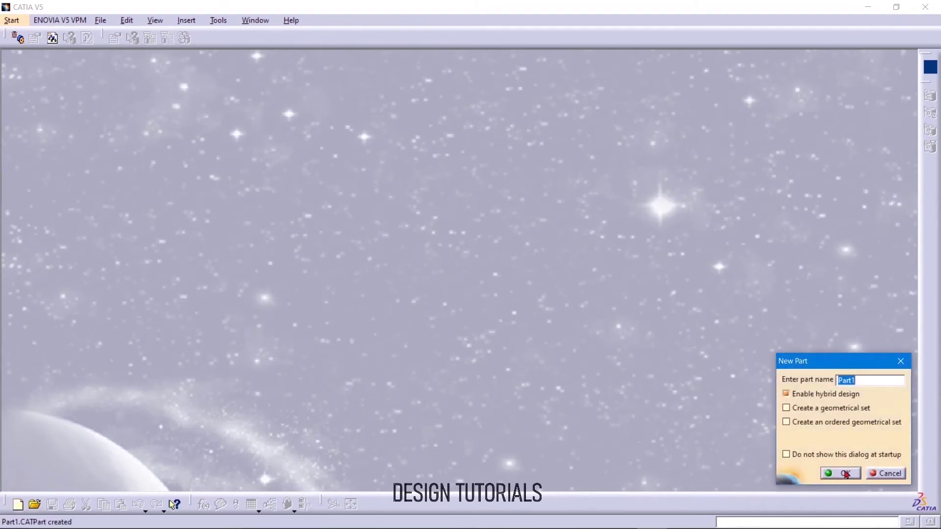
{"action": "left_click", "coordinate": [844, 474]}
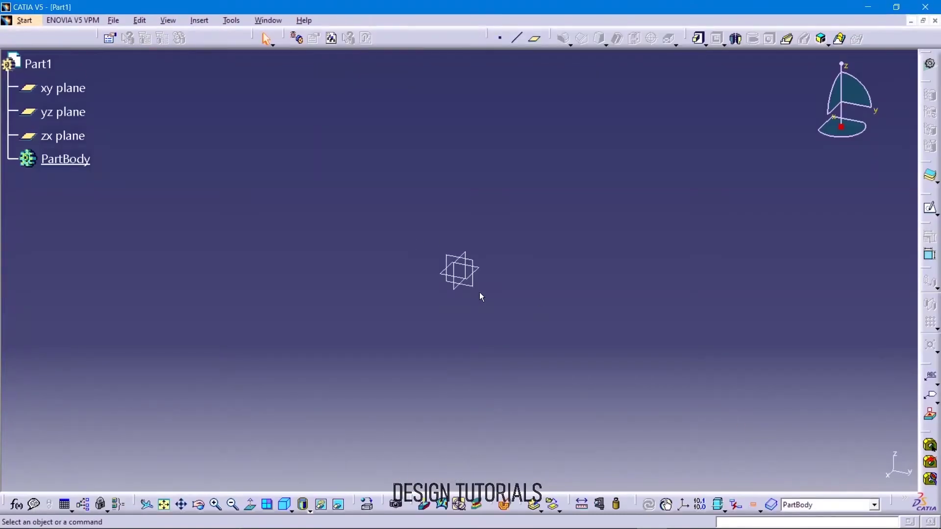
Start a sketch on the yz plane and draw a horizontal line about 107 mm long from the origin in the negative H direction.
{"action": "left_click", "coordinate": [480, 288]}
{"action": "left_click", "coordinate": [930, 208]}
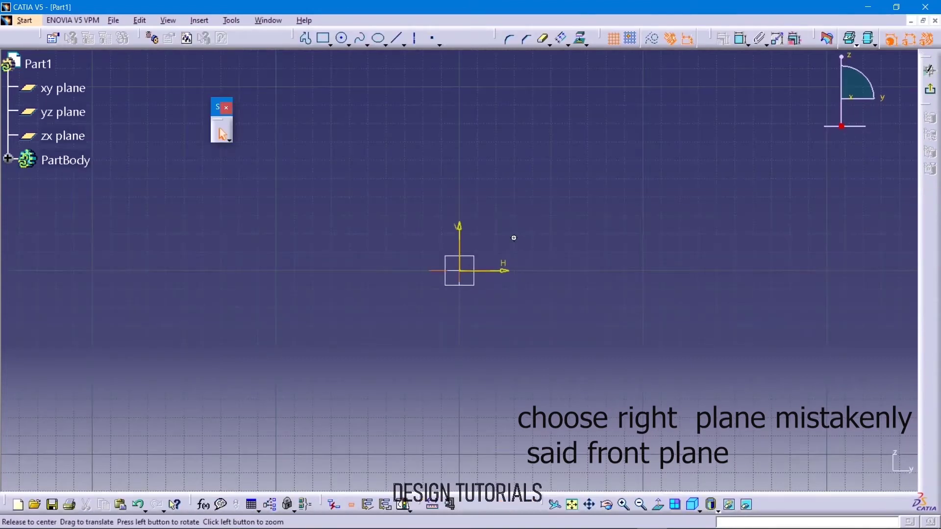
{"action": "left_click", "coordinate": [399, 40]}
{"action": "left_click", "coordinate": [463, 271]}
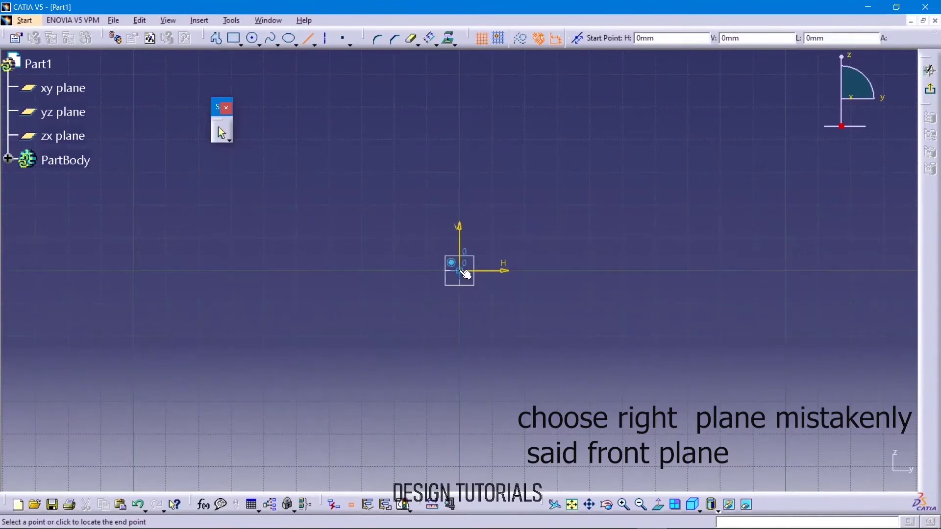
{"action": "left_click", "coordinate": [110, 272]}
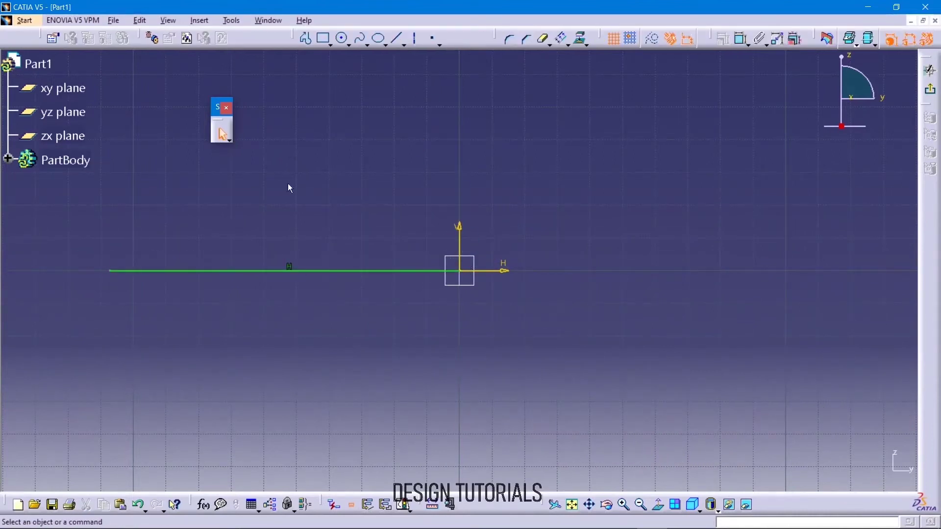
Dimension the horizontal line's length and set it to 68 mm.
{"action": "left_click", "coordinate": [742, 39]}
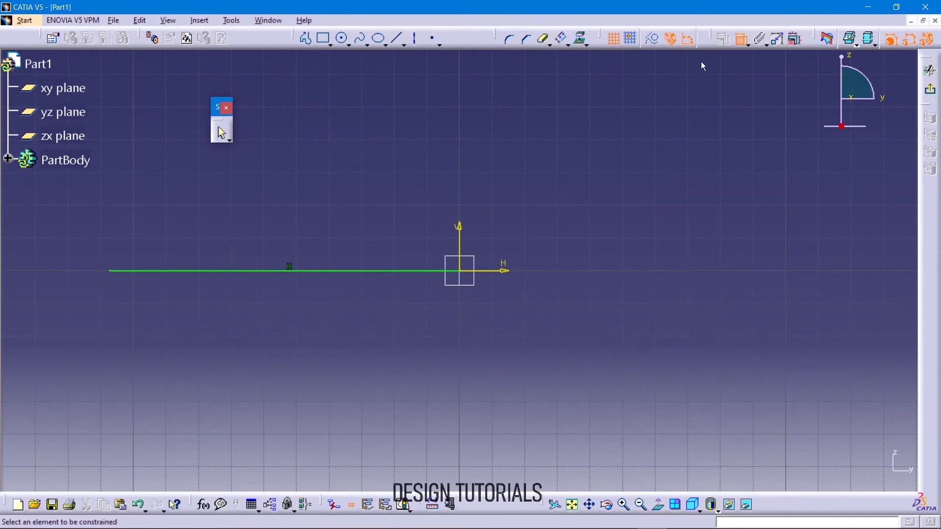
{"action": "left_click", "coordinate": [324, 271]}
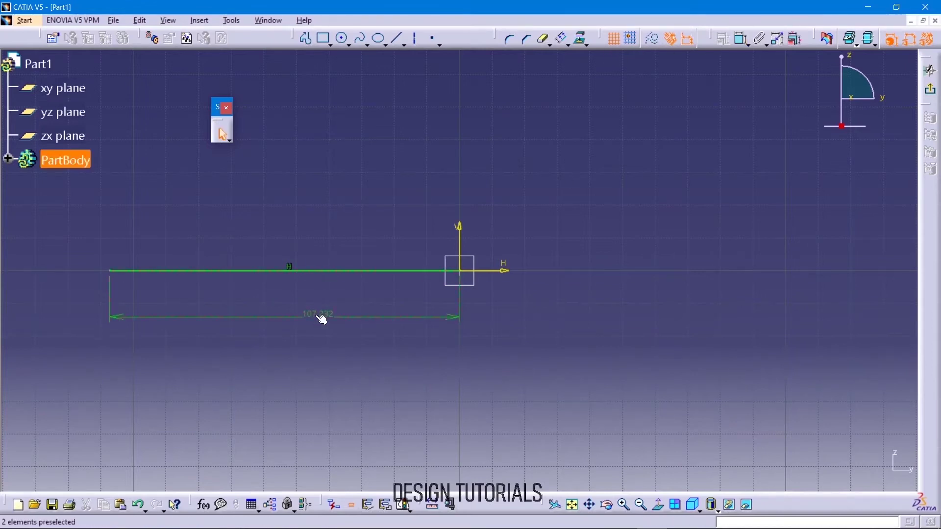
{"action": "double_click", "coordinate": [318, 316]}
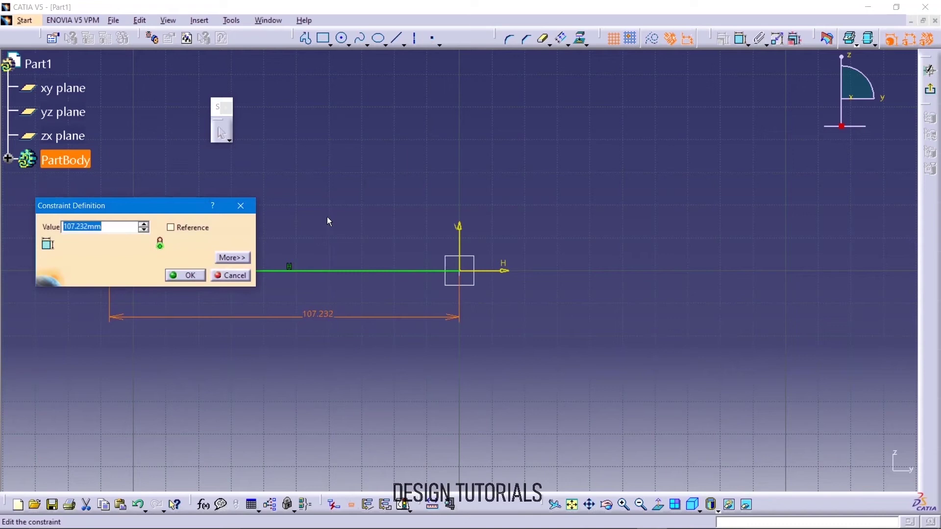
{"action": "type", "text": "68"}
{"action": "key", "text": "Return"}
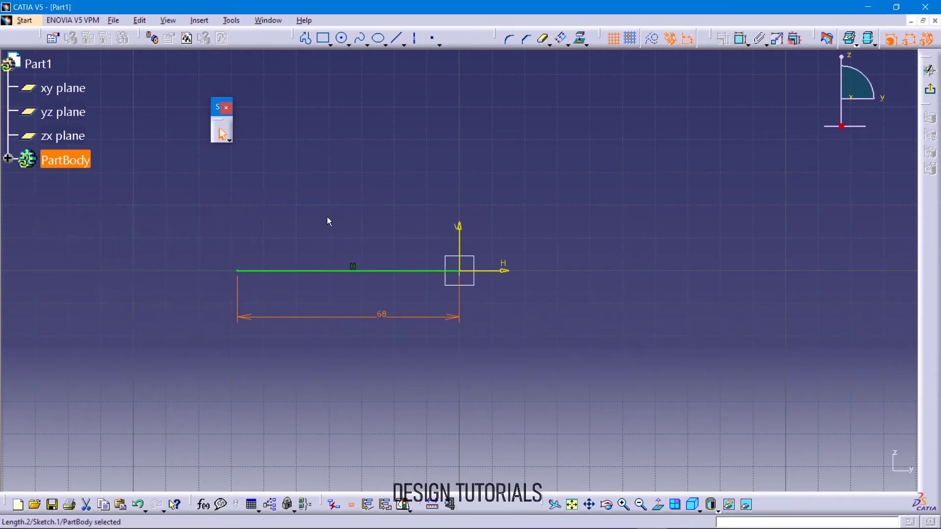
{"action": "left_click", "coordinate": [305, 217]}
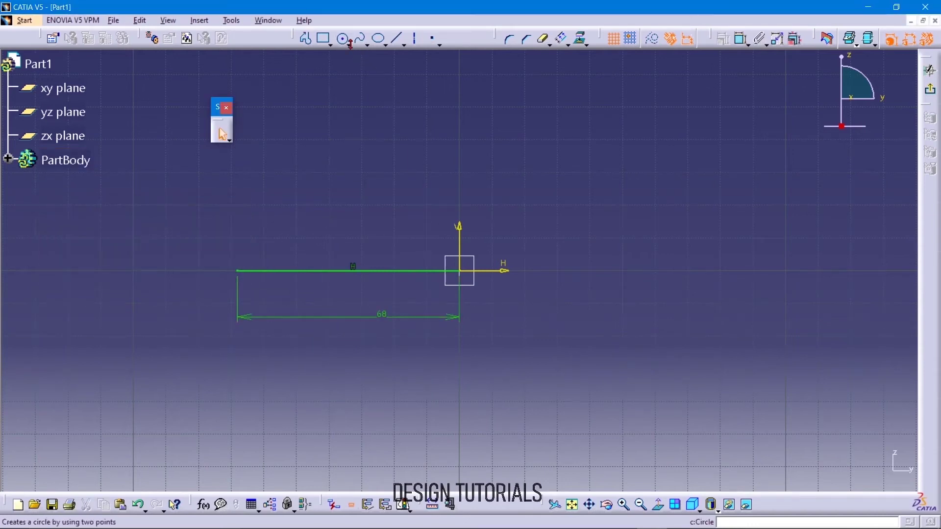
Draw a three-point arc of about 12 mm radius from the line's far end, curving up and over toward the origin side.
{"action": "left_click", "coordinate": [347, 43]}
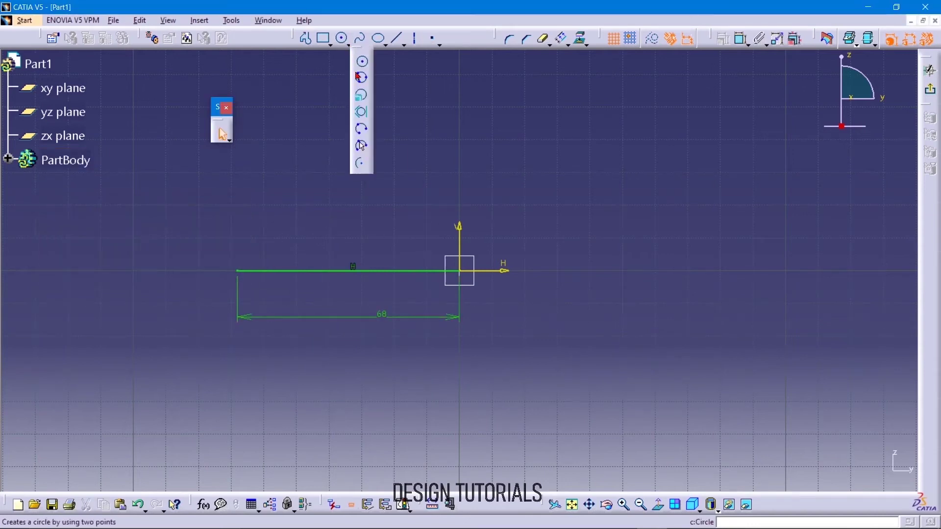
{"action": "left_click", "coordinate": [361, 129]}
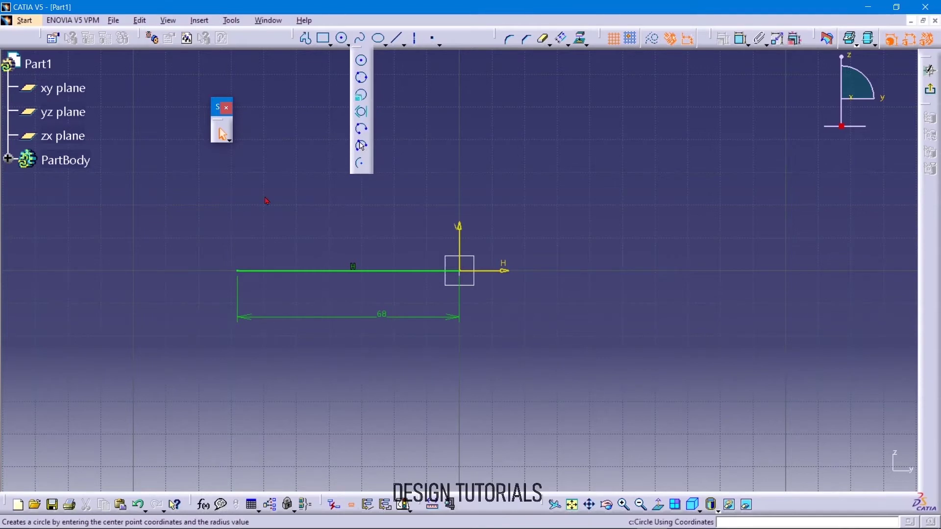
{"action": "left_click", "coordinate": [238, 270]}
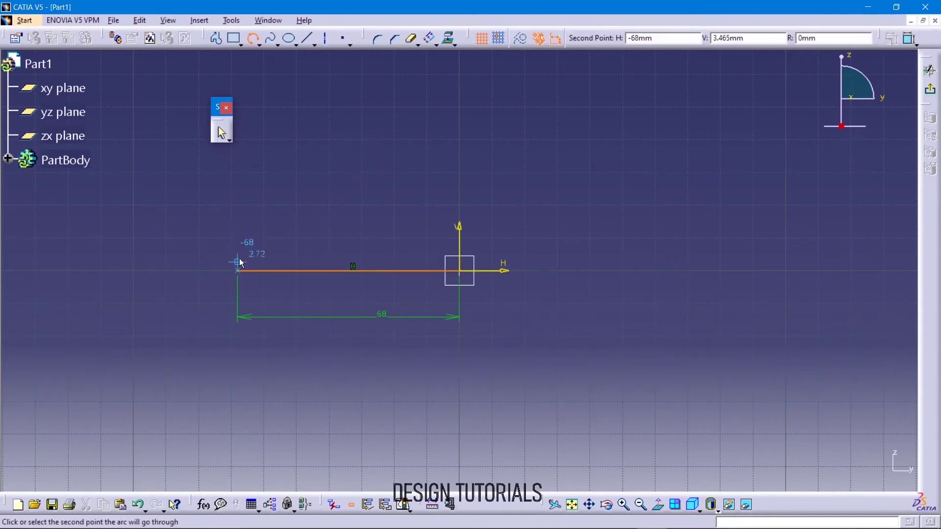
{"action": "left_click", "coordinate": [237, 193]}
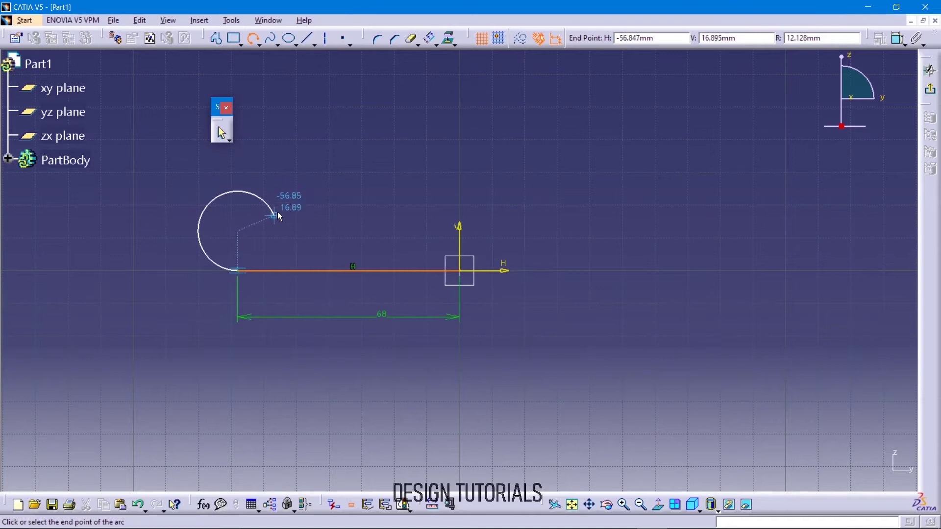
{"action": "left_click", "coordinate": [271, 202]}
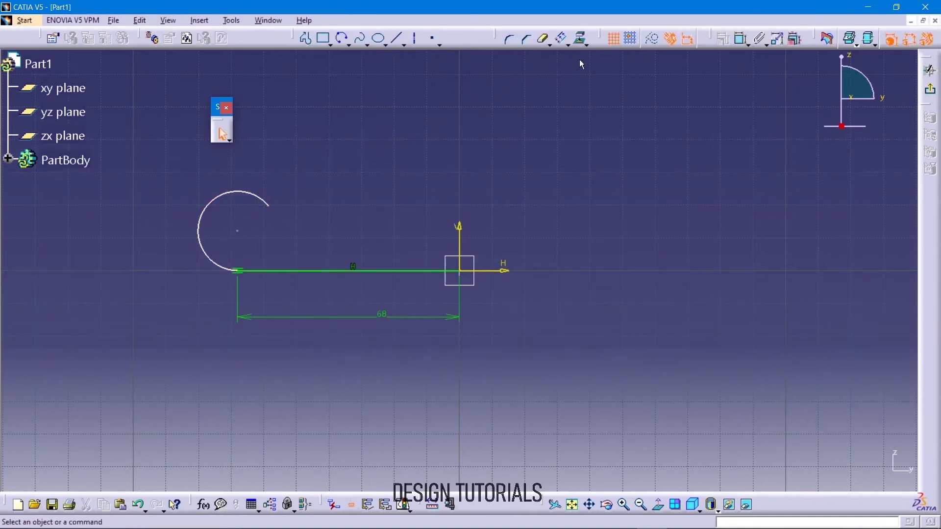
Dimension the arc's radius and set it to 12.5 mm.
{"action": "left_click", "coordinate": [739, 39]}
{"action": "left_click", "coordinate": [200, 222]}
{"action": "left_click", "coordinate": [165, 199]}
{"action": "double_click", "coordinate": [166, 199]}
{"action": "type", "text": "12.5"}
{"action": "key", "text": "Return"}
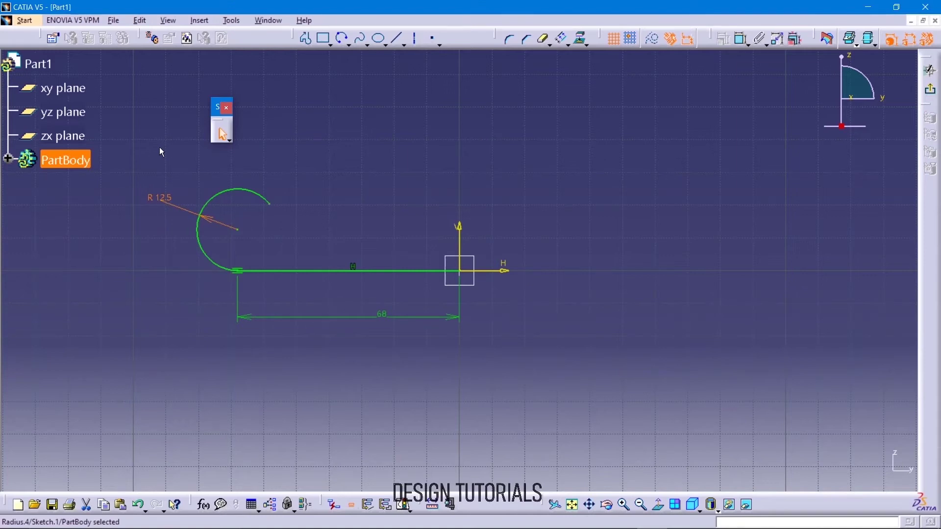
Draw a line sloping down from the arc's free end to about H -47.3, V 11.3 mm, and continue it with a valley arc of about 5.6 mm radius.
{"action": "left_click", "coordinate": [398, 39]}
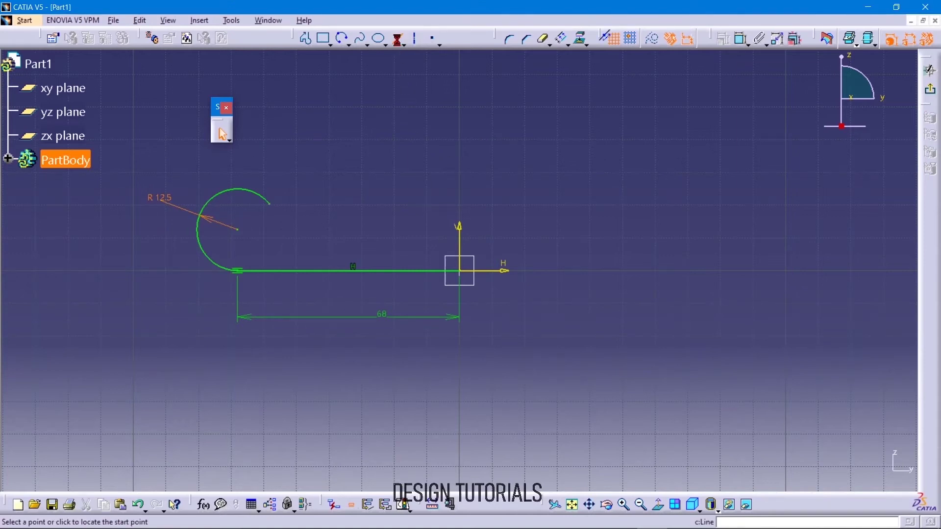
{"action": "left_click", "coordinate": [270, 203]}
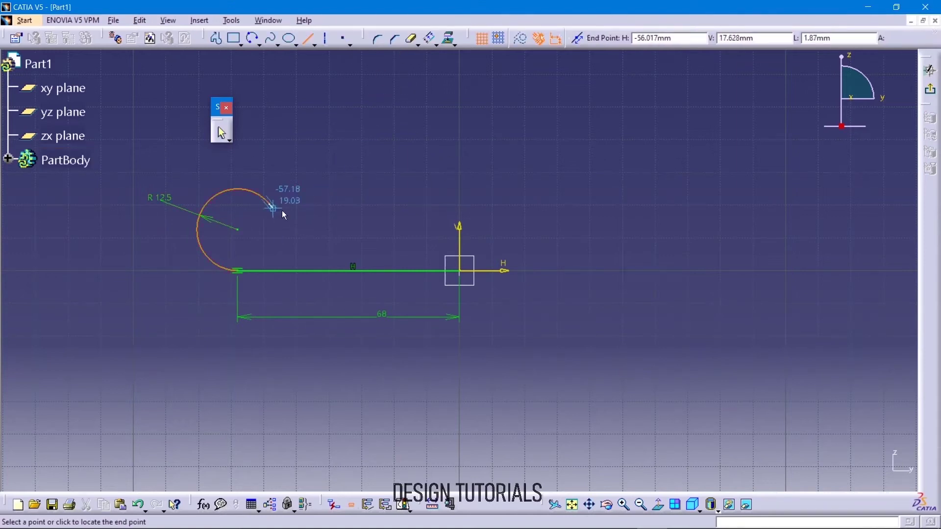
{"action": "left_click", "coordinate": [305, 234]}
{"action": "left_click", "coordinate": [342, 38]}
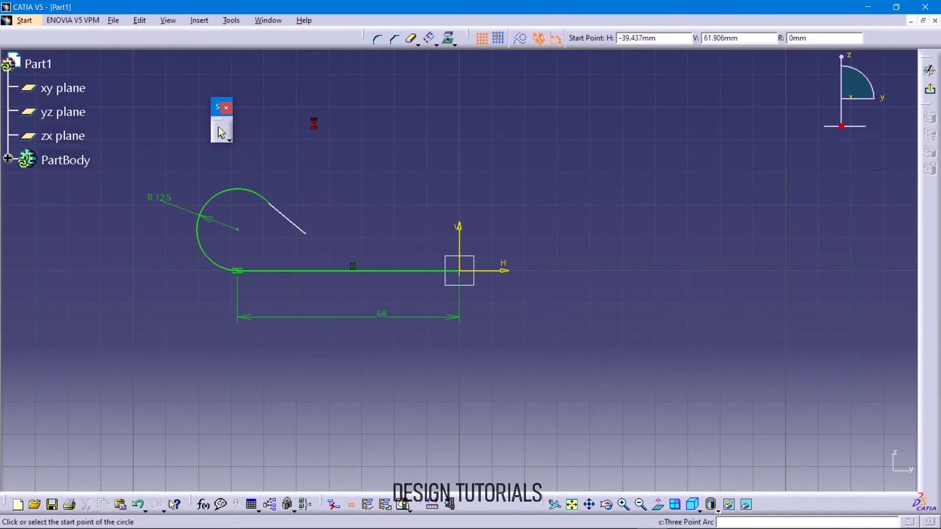
{"action": "middle_click_drag", "start_coordinate": [307, 233], "coordinate": [301, 183], "text": "ctrl"}
{"action": "middle_click_drag", "start_coordinate": [257, 239], "coordinate": [402, 247]}
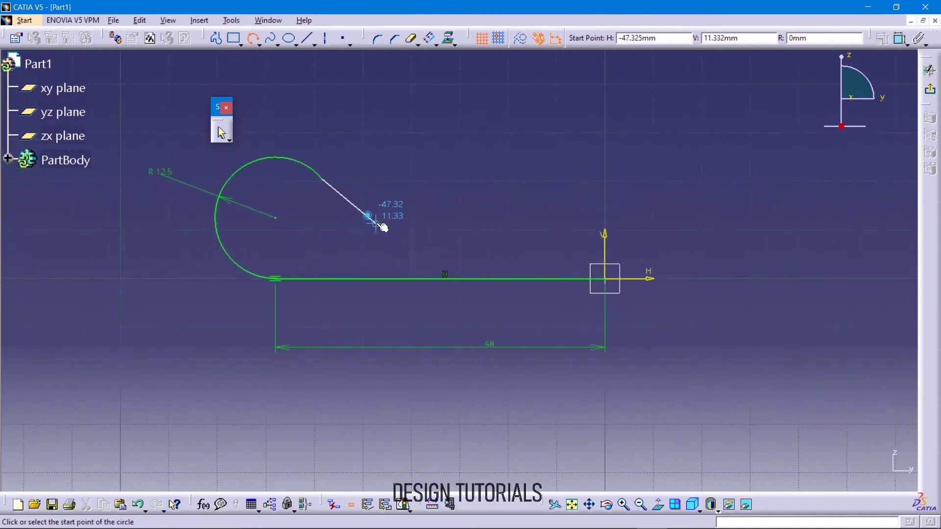
{"action": "left_click", "coordinate": [379, 223]}
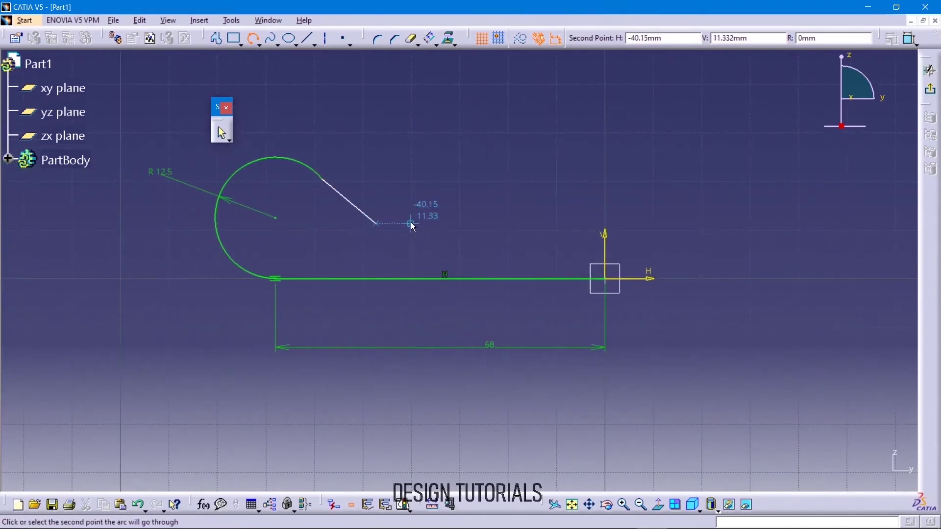
{"action": "left_click", "coordinate": [407, 227]}
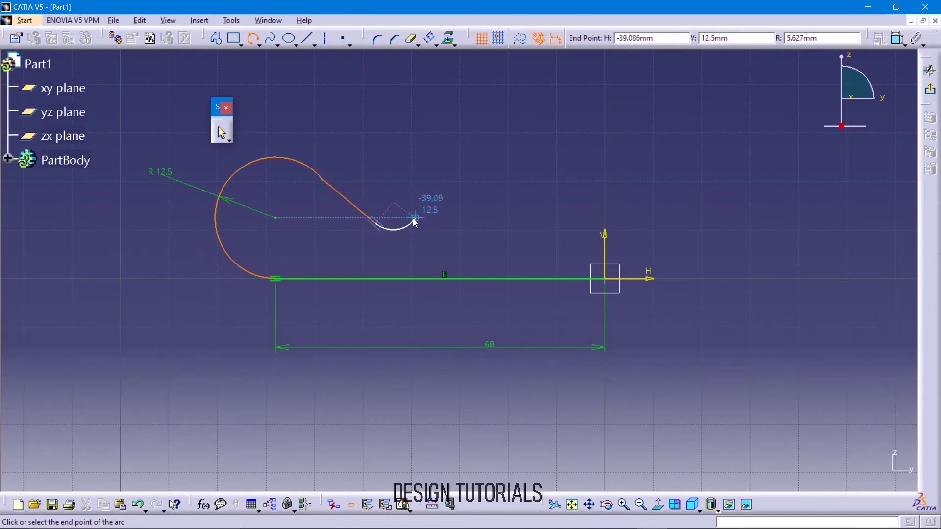
{"action": "left_click", "coordinate": [416, 223]}
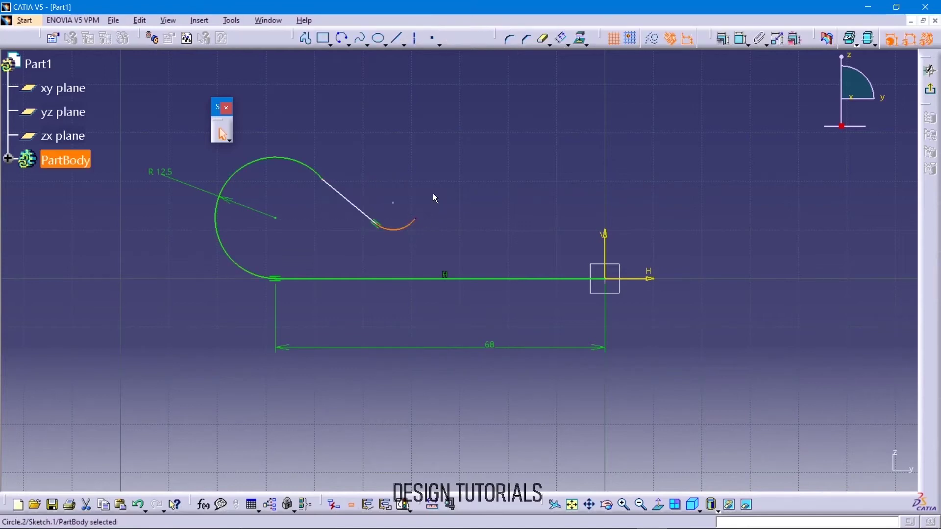
Add a rising line about 8.8 mm long from the valley arc's end, followed by a crest arc of about 6.4 mm radius.
{"action": "left_click", "coordinate": [397, 39]}
{"action": "left_click", "coordinate": [416, 219]}
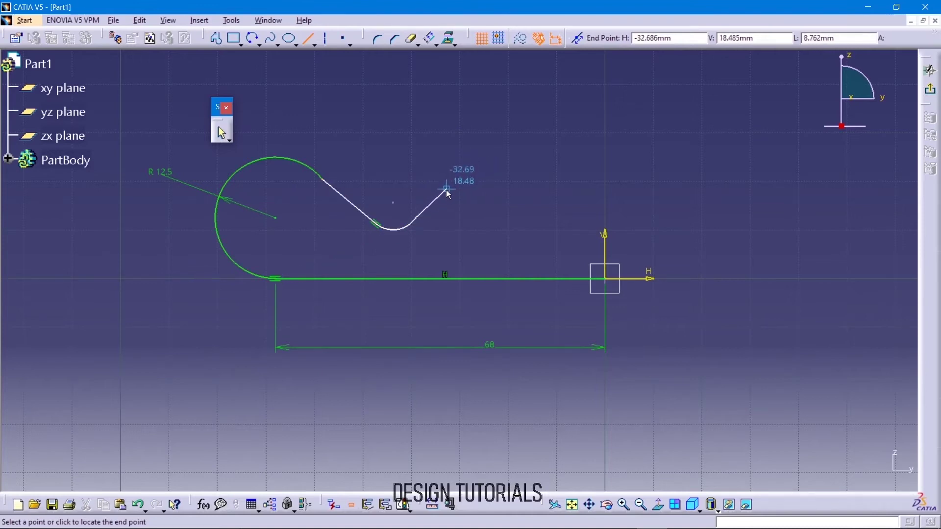
{"action": "left_click", "coordinate": [447, 189]}
{"action": "left_click", "coordinate": [343, 38]}
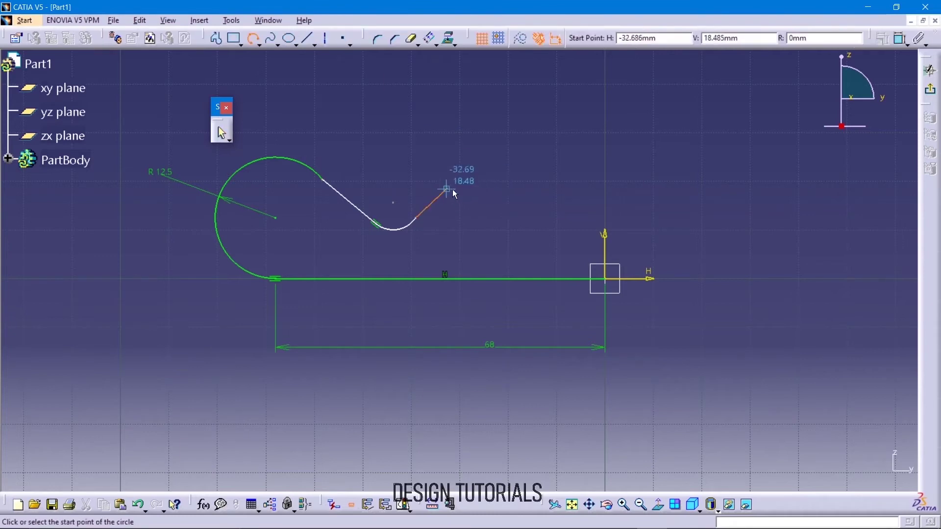
{"action": "left_click", "coordinate": [448, 189]}
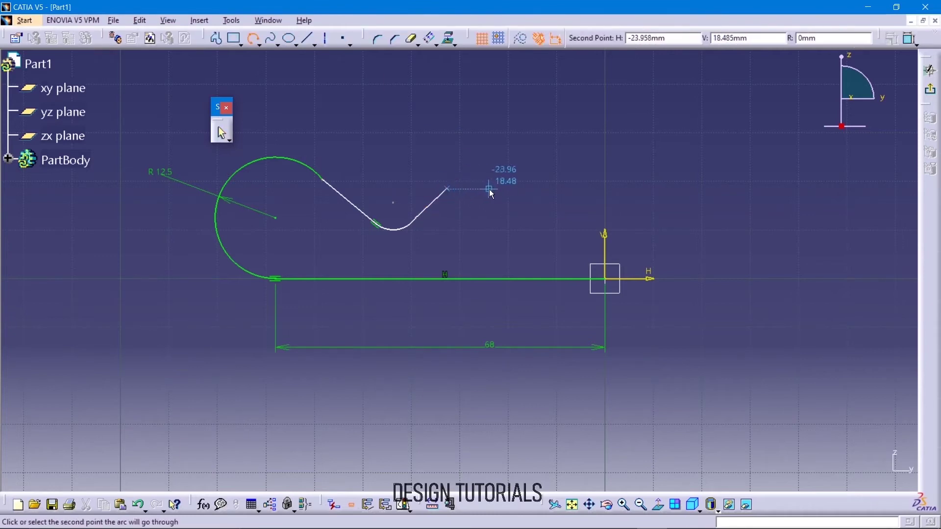
{"action": "left_click", "coordinate": [489, 190]}
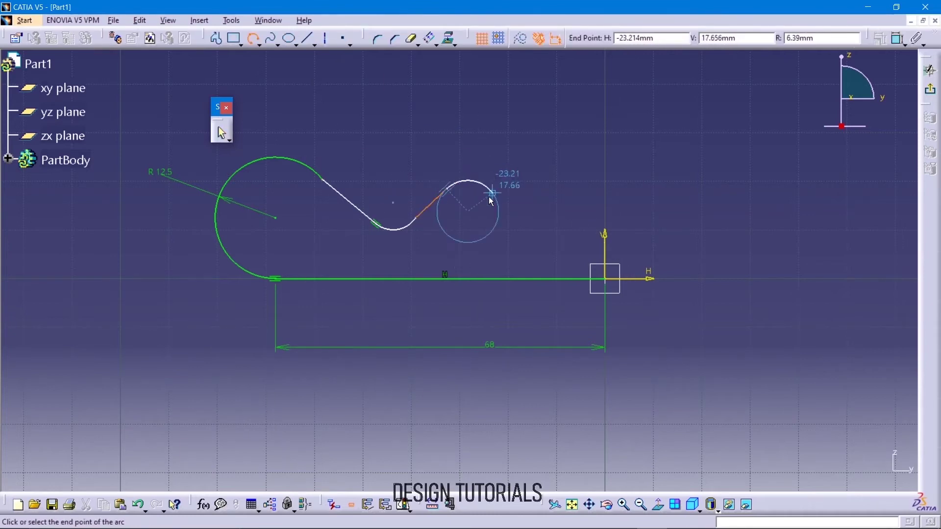
{"action": "left_click", "coordinate": [493, 195]}
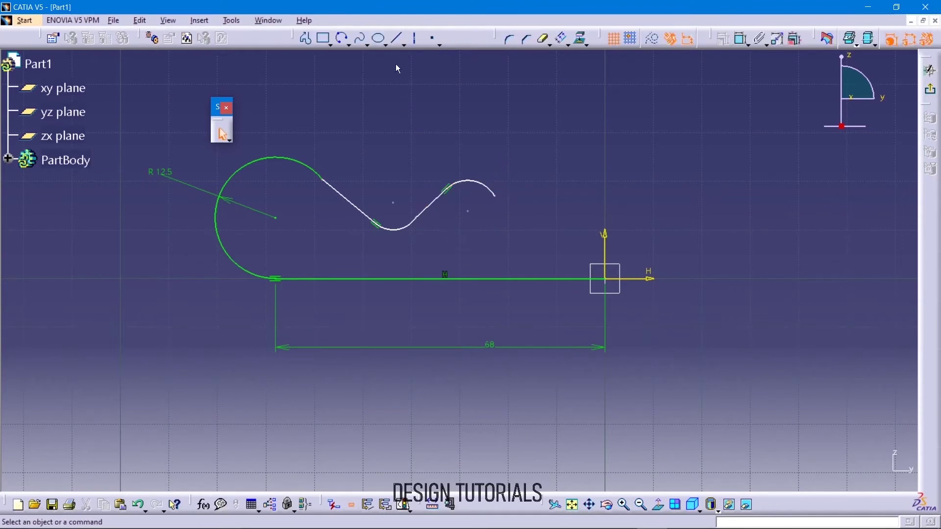
Draw a line sloping down from the crest arc's end to about H -14.7, V 12.5 mm, and continue it with a valley arc of about 6 mm radius.
{"action": "left_click", "coordinate": [308, 38]}
{"action": "left_click", "coordinate": [494, 196]}
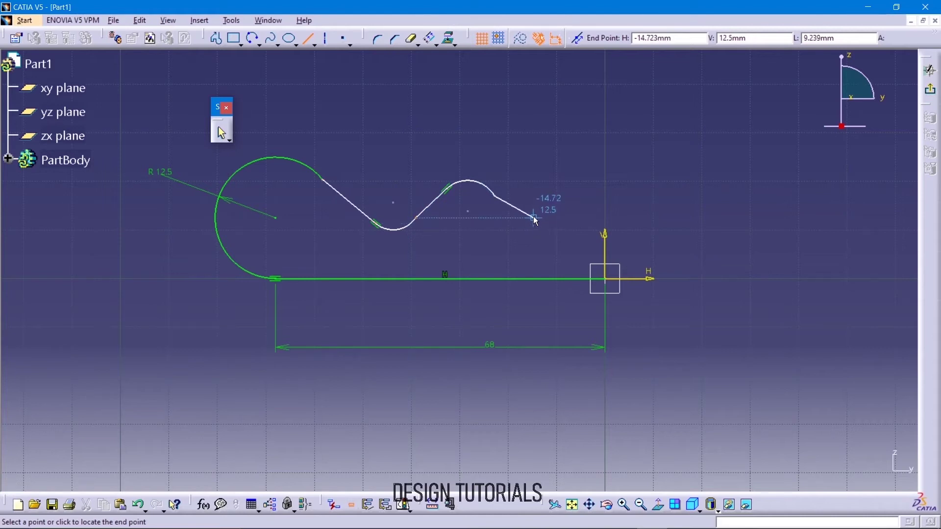
{"action": "left_click", "coordinate": [535, 218]}
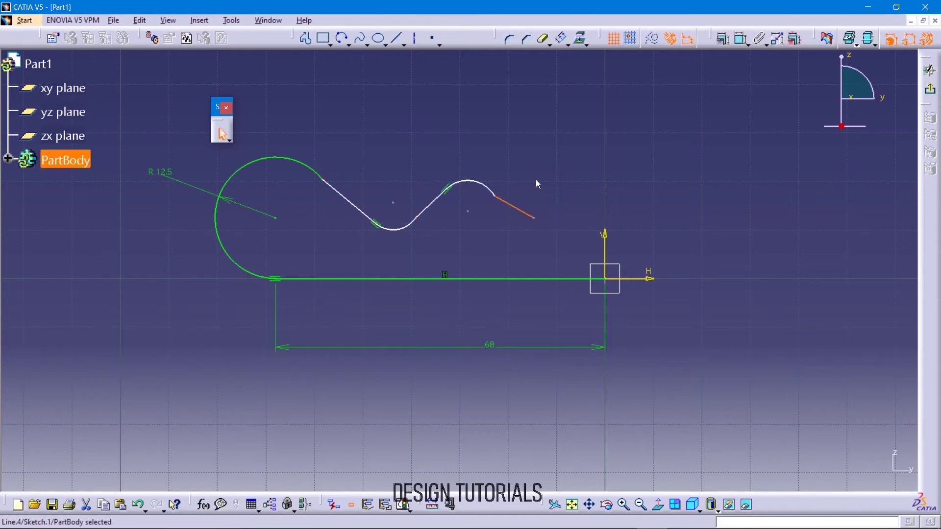
{"action": "left_click", "coordinate": [343, 38]}
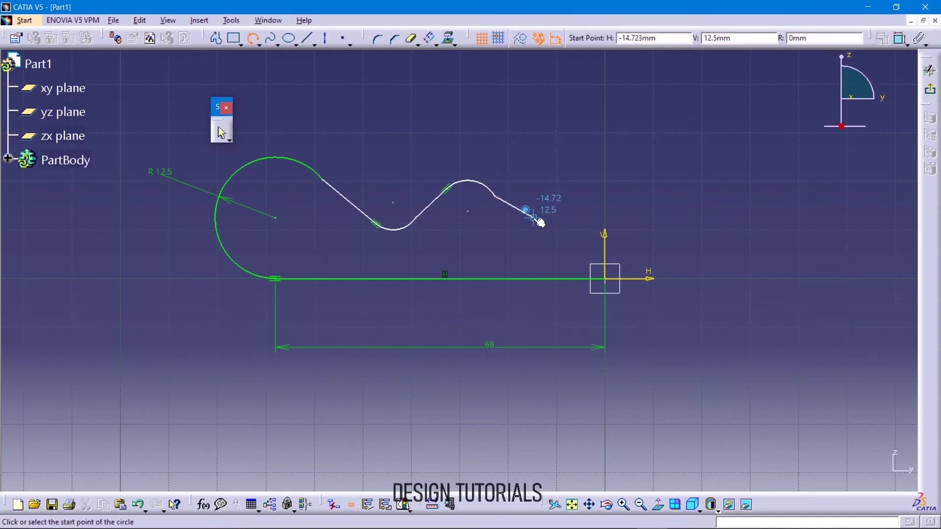
{"action": "left_click", "coordinate": [535, 218]}
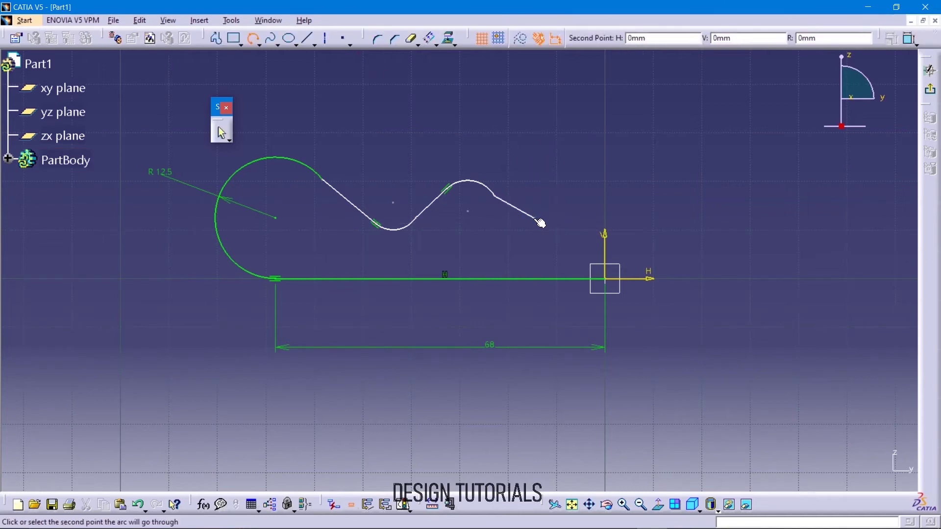
{"action": "left_click", "coordinate": [563, 219]}
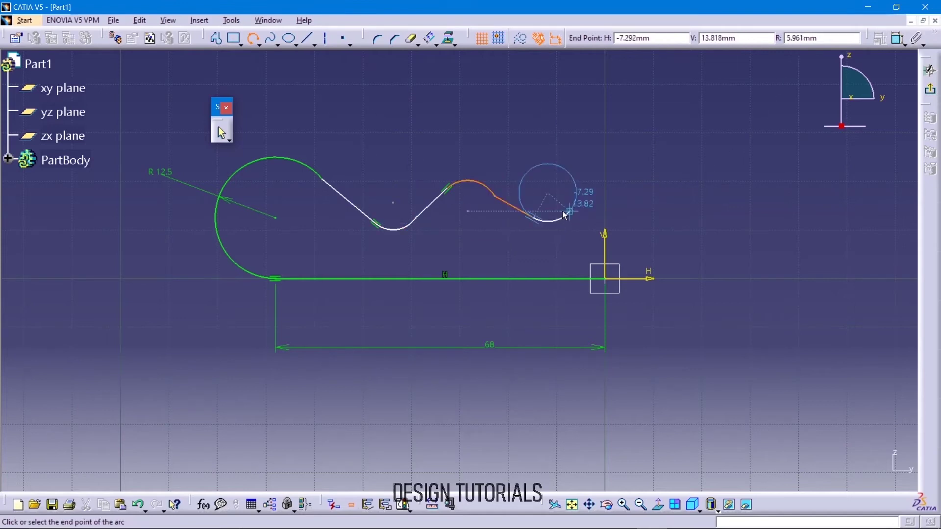
{"action": "left_click", "coordinate": [568, 214]}
Draw a short rising line from the free end of the second valley arc.
{"action": "left_click", "coordinate": [397, 38]}
{"action": "left_click", "coordinate": [571, 213]}
{"action": "left_click", "coordinate": [586, 193]}
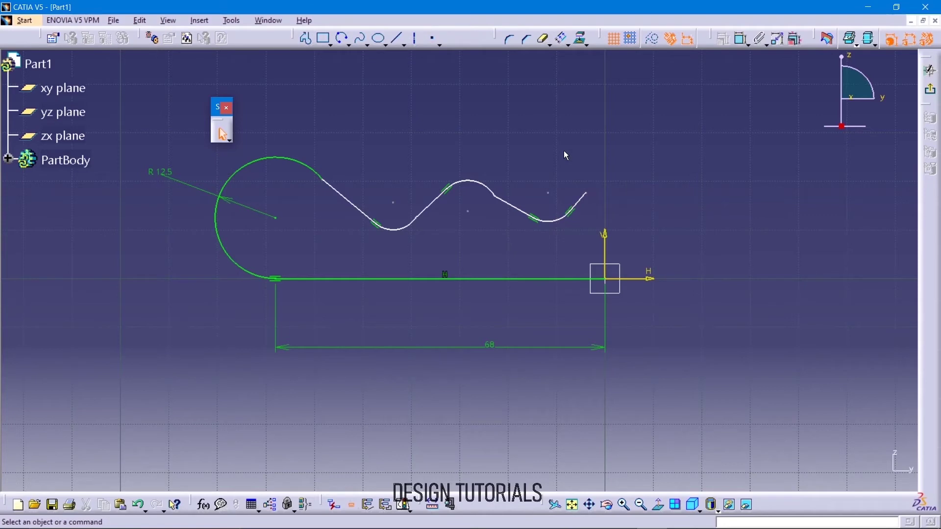
Apply a tangency constraint between the 12.5 mm radius arc and the first sloping line.
{"action": "left_click", "coordinate": [338, 194]}
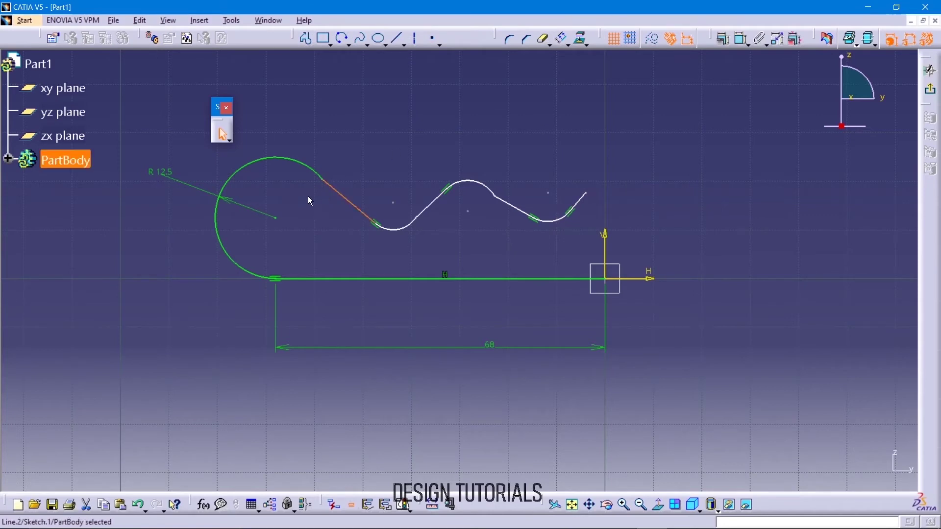
{"action": "left_click", "coordinate": [316, 173], "text": "ctrl"}
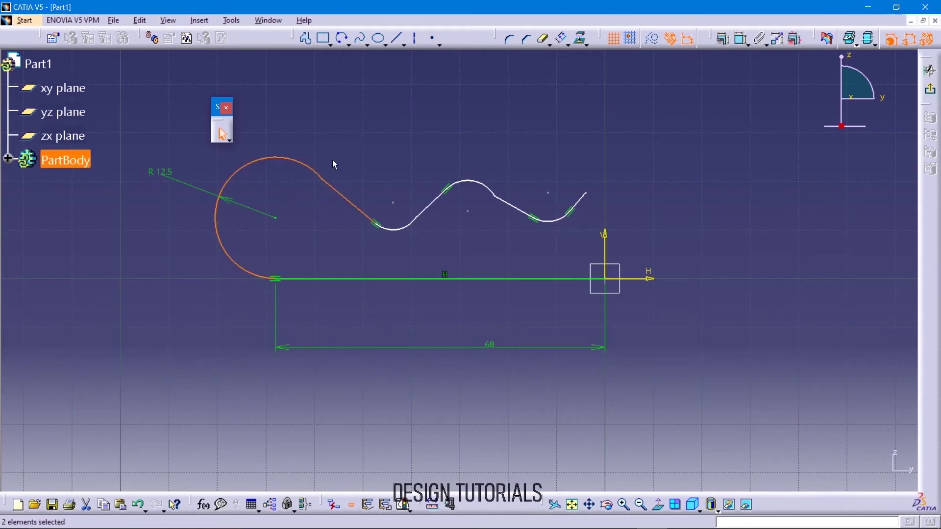
{"action": "left_click", "coordinate": [725, 40]}
{"action": "left_click", "coordinate": [735, 136]}
{"action": "left_click", "coordinate": [705, 226]}
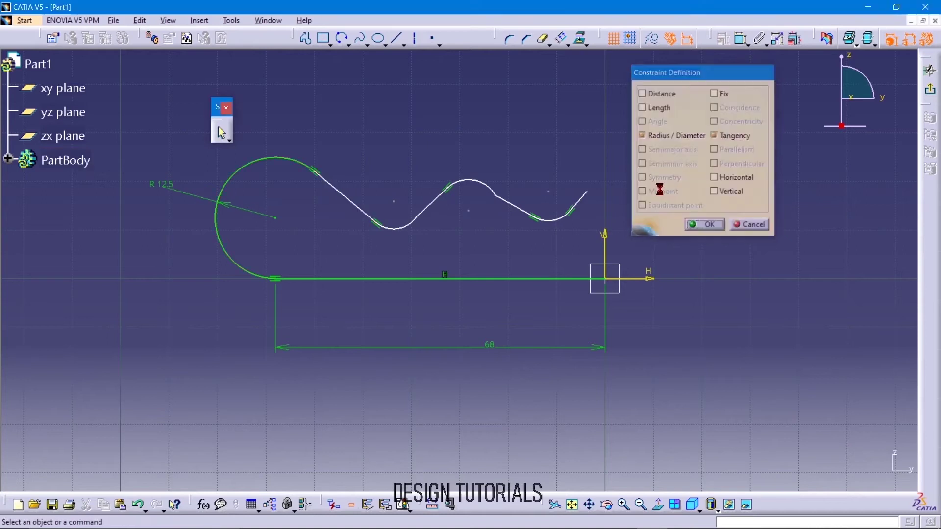
Apply a tangency constraint between the first valley arc and the rising line that follows it.
{"action": "left_click", "coordinate": [414, 223]}
{"action": "left_click", "coordinate": [435, 207], "text": "ctrl"}
{"action": "left_click", "coordinate": [723, 40]}
{"action": "left_click", "coordinate": [716, 136]}
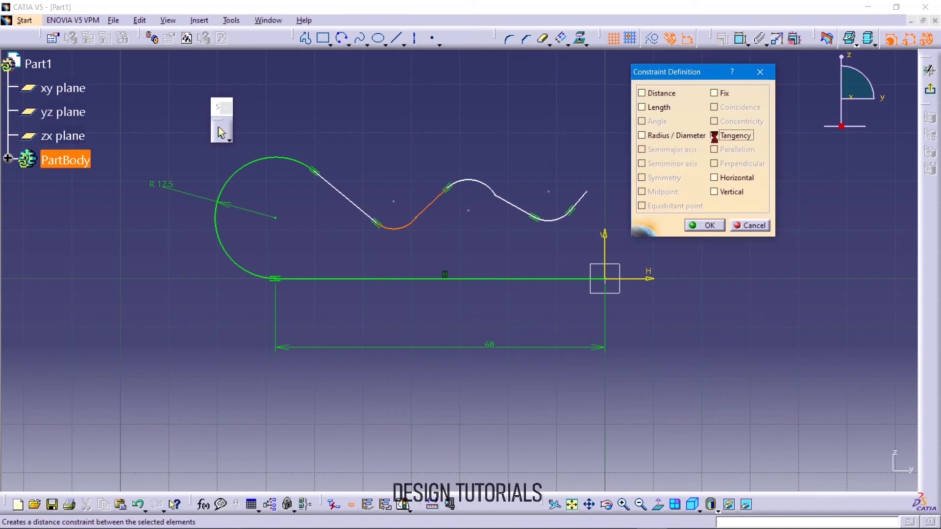
{"action": "left_click", "coordinate": [705, 225]}
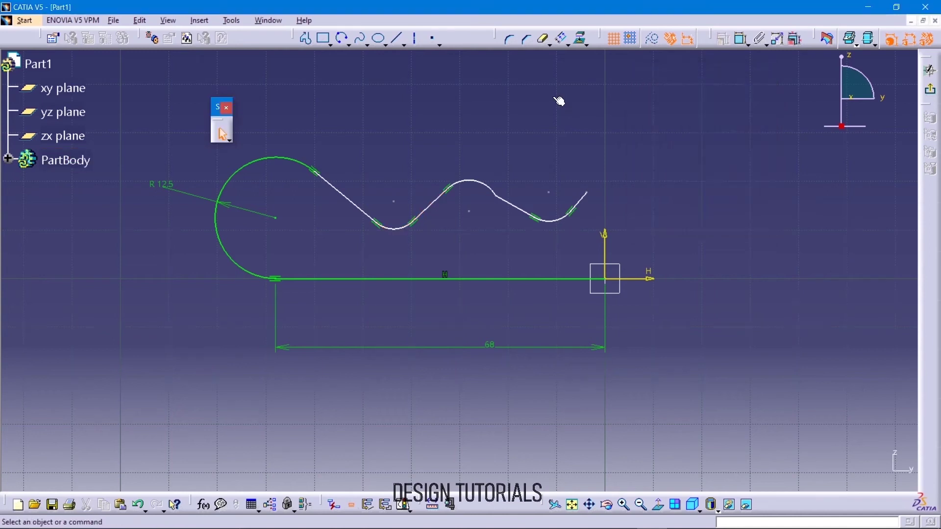
Apply a tangency constraint between the crest arc and the line sloping down from it.
{"action": "left_click", "coordinate": [511, 200]}
{"action": "left_click", "coordinate": [492, 191], "text": "ctrl"}
{"action": "left_click", "coordinate": [722, 41]}
{"action": "left_click", "coordinate": [715, 136]}
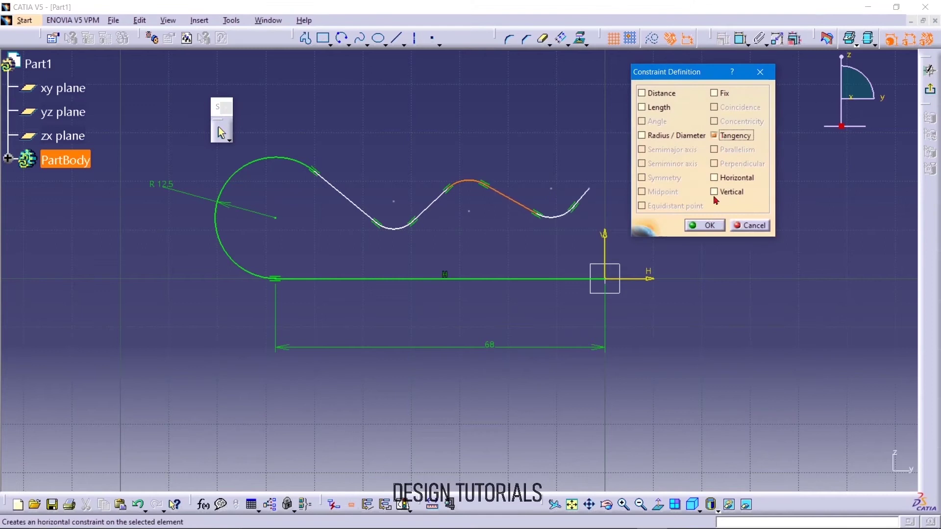
{"action": "left_click", "coordinate": [705, 226]}
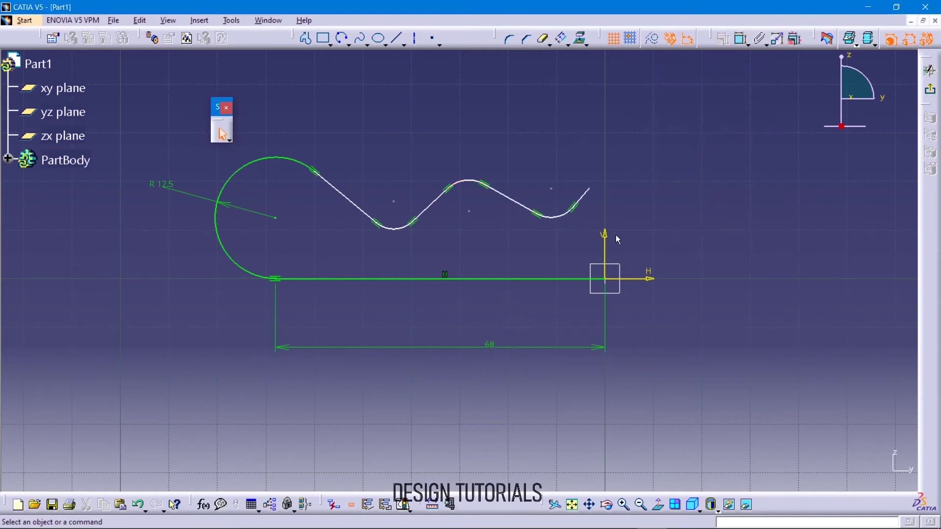
Dimension the radius of the second valley arc, nearest the origin, and set it to 5 mm.
{"action": "left_click", "coordinate": [742, 38]}
{"action": "left_click", "coordinate": [563, 222]}
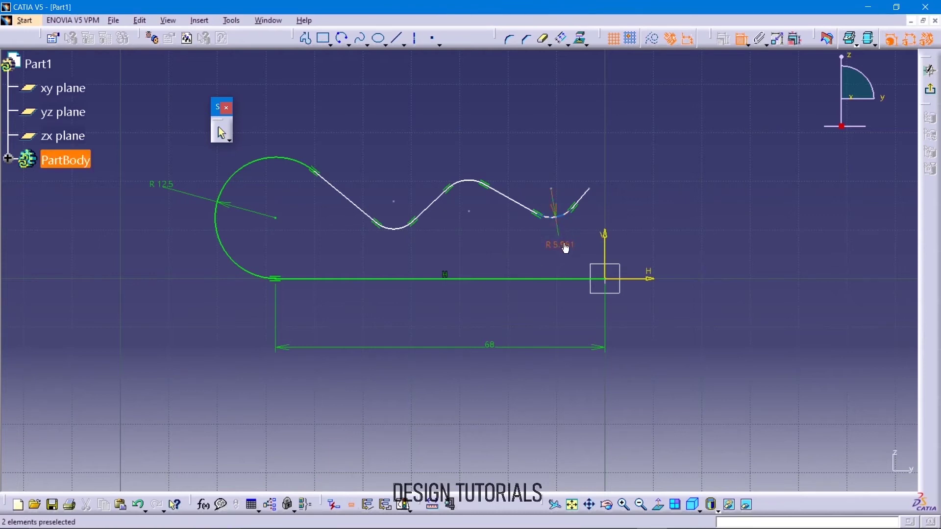
{"action": "double_click", "coordinate": [560, 245]}
{"action": "type", "text": "5"}
{"action": "key", "text": "Return"}
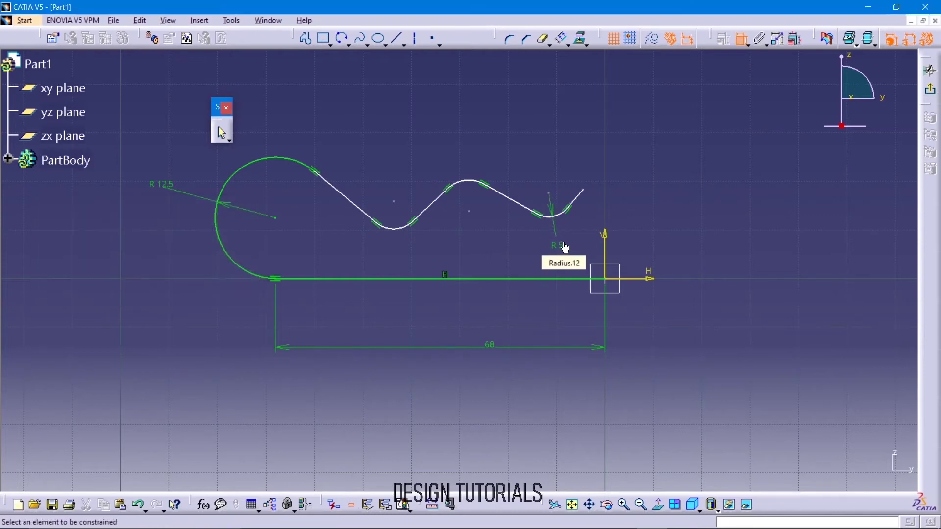
Dimension the crest arc's radius and set it to 5 mm.
{"action": "left_click", "coordinate": [472, 183]}
{"action": "left_click", "coordinate": [464, 154]}
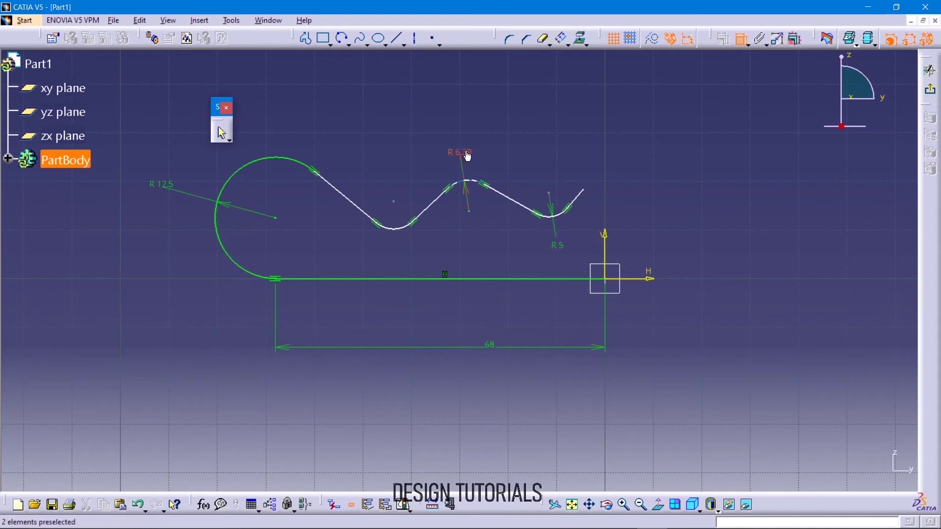
{"action": "double_click", "coordinate": [461, 153]}
{"action": "type", "text": "5"}
{"action": "key", "text": "Return"}
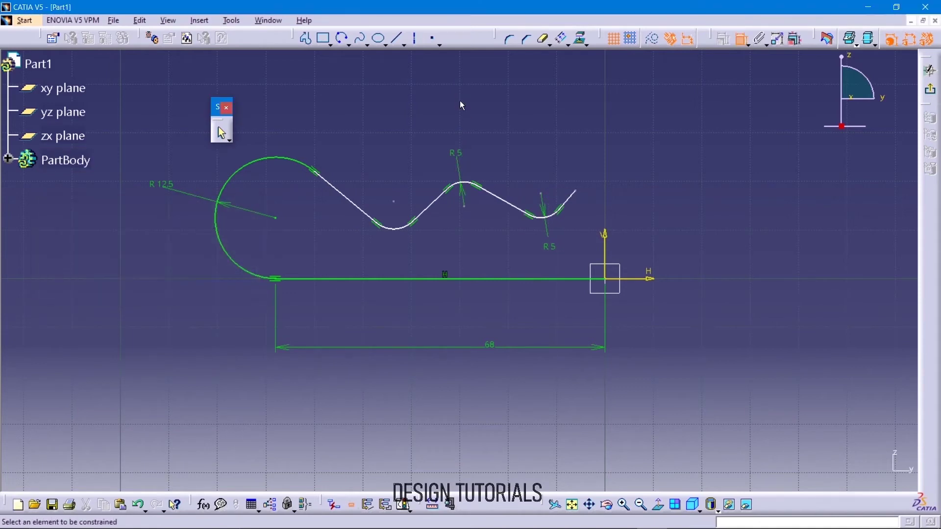
Dimension the radius of the first valley arc and set it to 5 mm.
{"action": "left_click", "coordinate": [397, 229]}
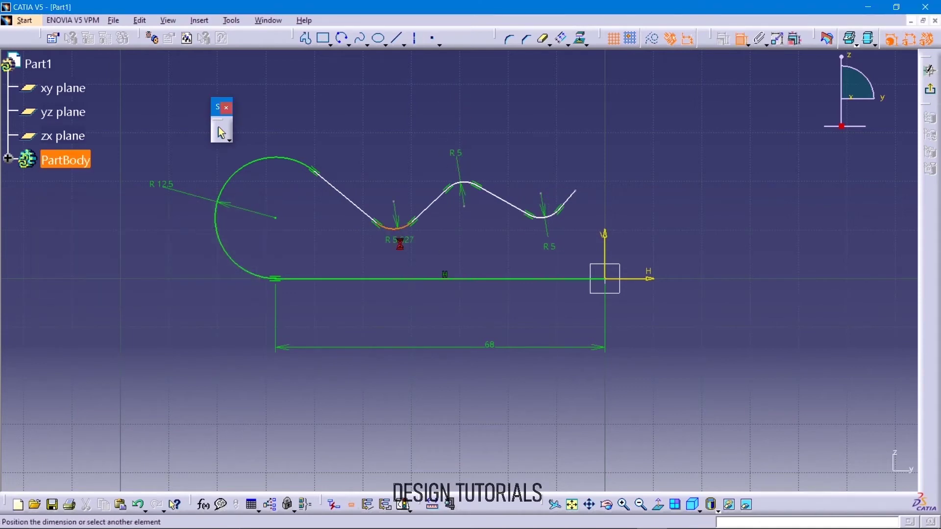
{"action": "left_click", "coordinate": [408, 247]}
{"action": "double_click", "coordinate": [407, 244]}
{"action": "type", "text": "5"}
{"action": "key", "text": "Return"}
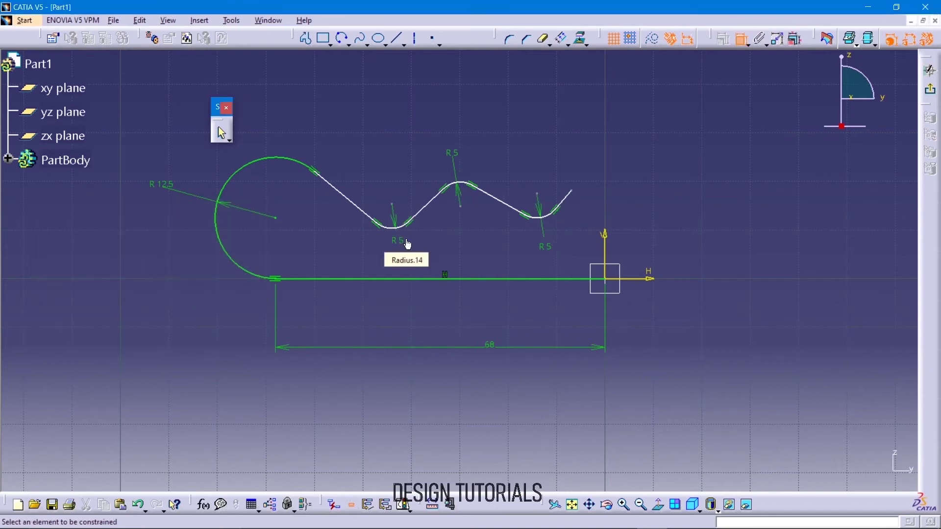
Dimension the distance between the base line and the first valley arc and set it to 5.6 mm.
{"action": "left_click", "coordinate": [398, 279]}
{"action": "left_click", "coordinate": [389, 231]}
{"action": "left_click", "coordinate": [325, 256]}
{"action": "double_click", "coordinate": [328, 255]}
{"action": "type", "text": "5.6"}
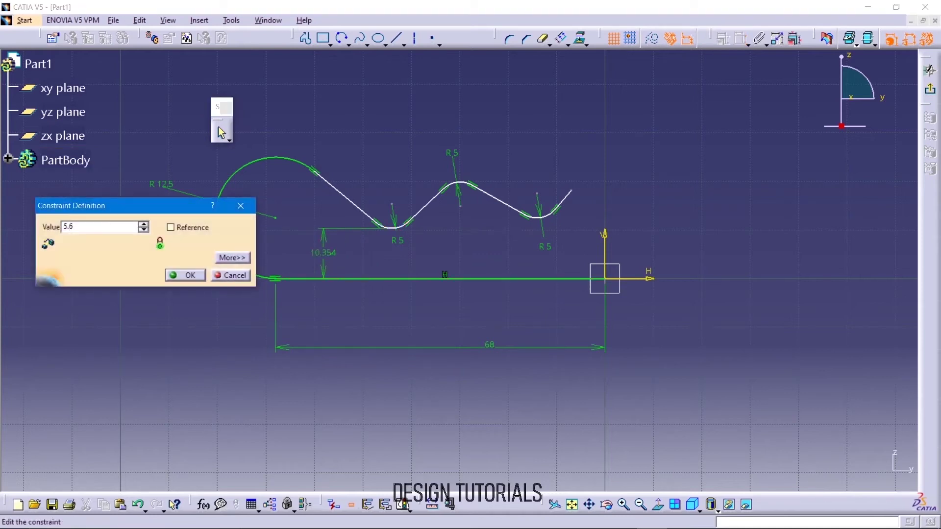
{"action": "key", "text": "Return"}
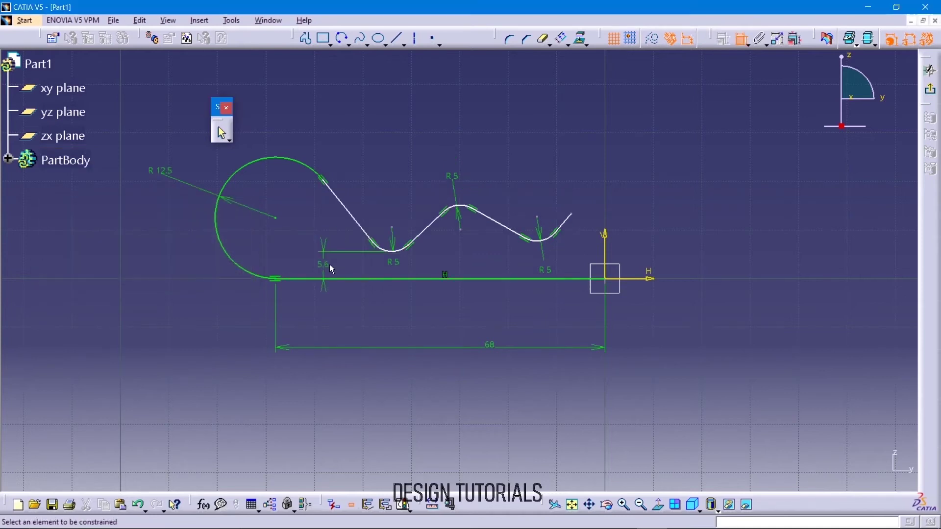
Dimension the distance between the base line and the second valley arc and set it to 5.6 mm.
{"action": "left_click", "coordinate": [546, 278]}
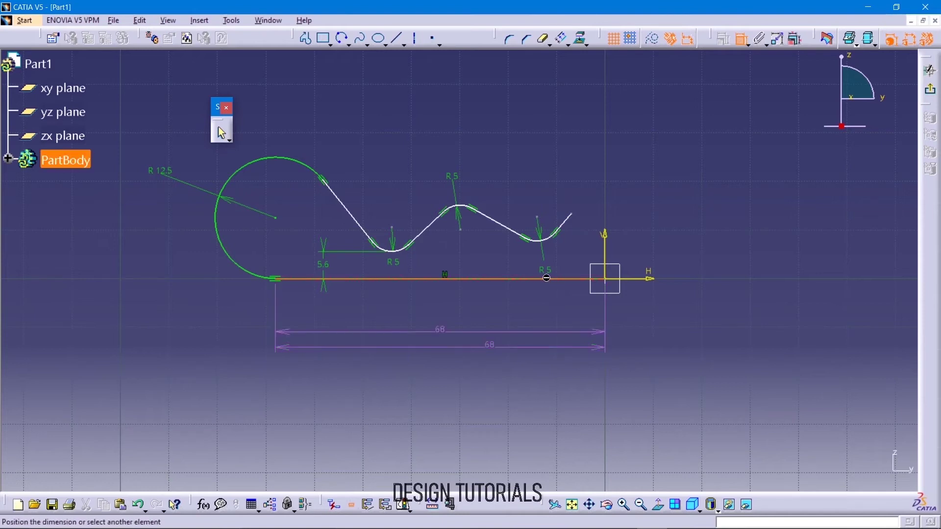
{"action": "left_click", "coordinate": [535, 261]}
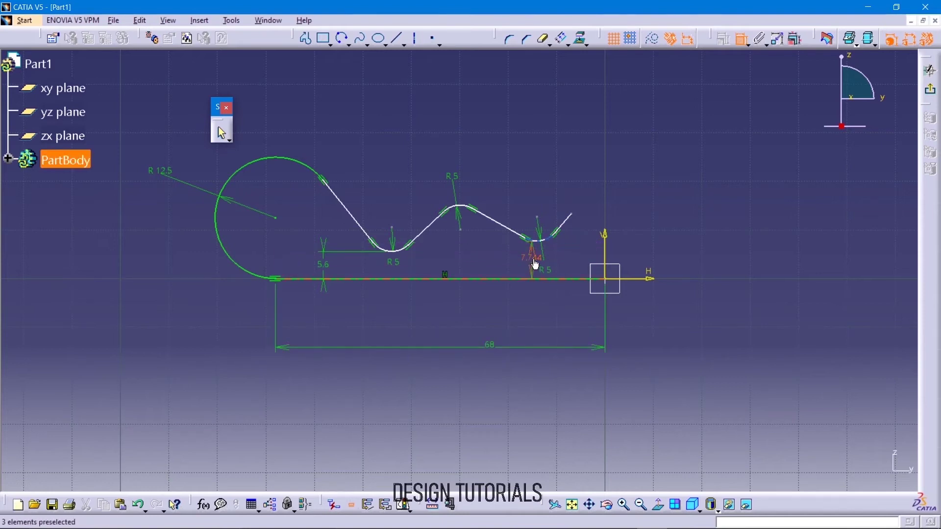
{"action": "double_click", "coordinate": [535, 262]}
{"action": "type", "text": "5.6"}
{"action": "key", "text": "Return"}
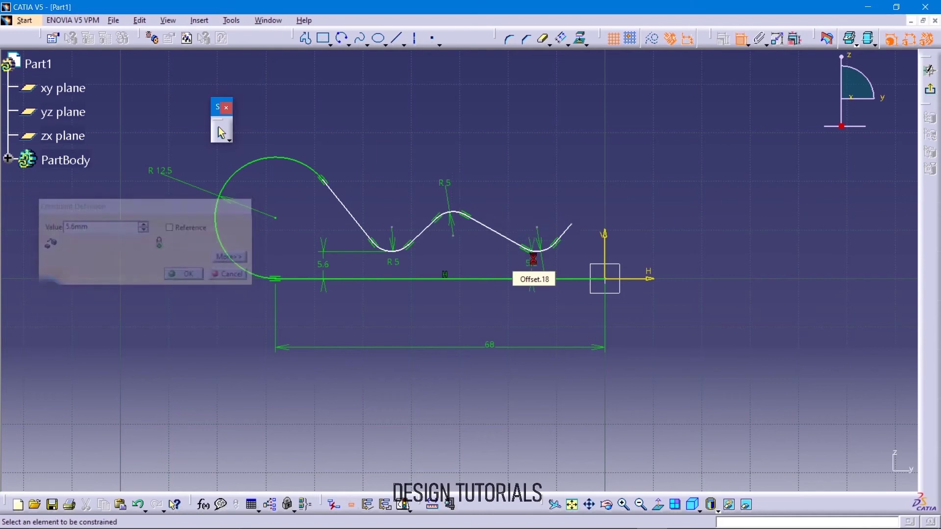
Dimension the crest arc's height above the base line and set it to 10.5 mm.
{"action": "left_click", "coordinate": [460, 279]}
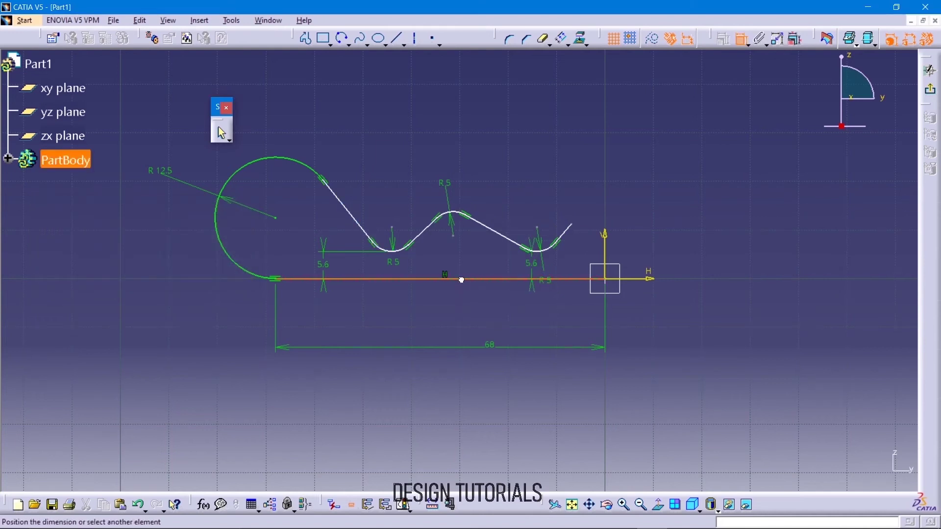
{"action": "left_click", "coordinate": [455, 220]}
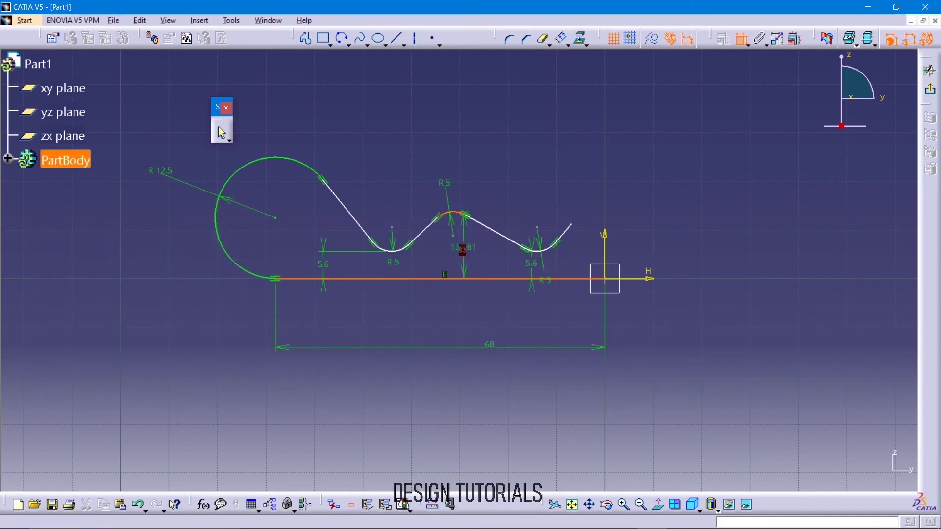
{"action": "left_click", "coordinate": [467, 253]}
{"action": "double_click", "coordinate": [472, 256]}
{"action": "type", "text": "10"}
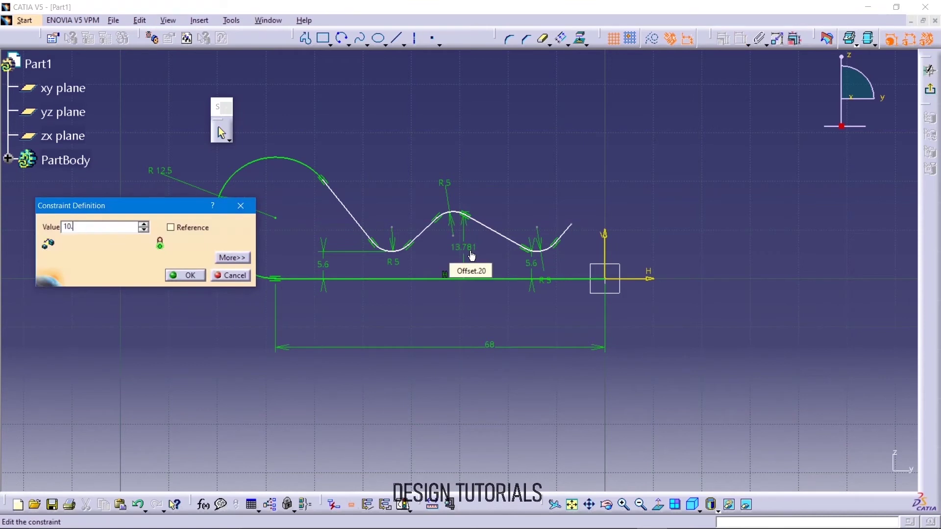
{"action": "type", "text": ".5"}
{"action": "key", "text": "Return"}
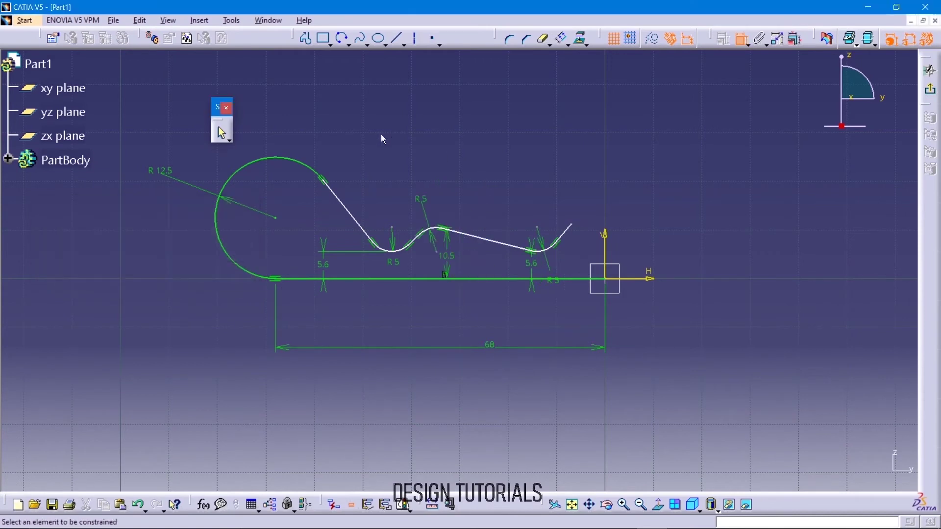
Draw a vertical axis about 31.6 mm long upward from the base line's far end, through the large arc's centre.
{"action": "left_click", "coordinate": [415, 39]}
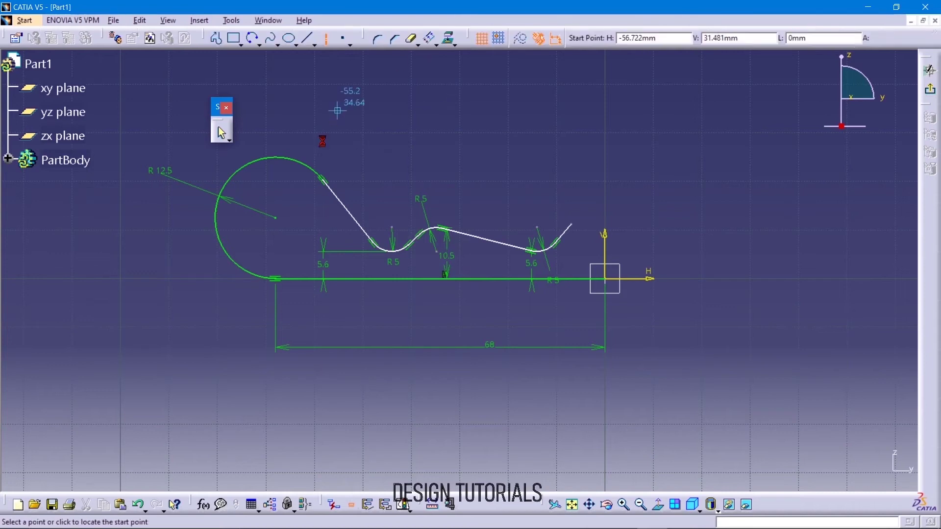
{"action": "left_click", "coordinate": [276, 278]}
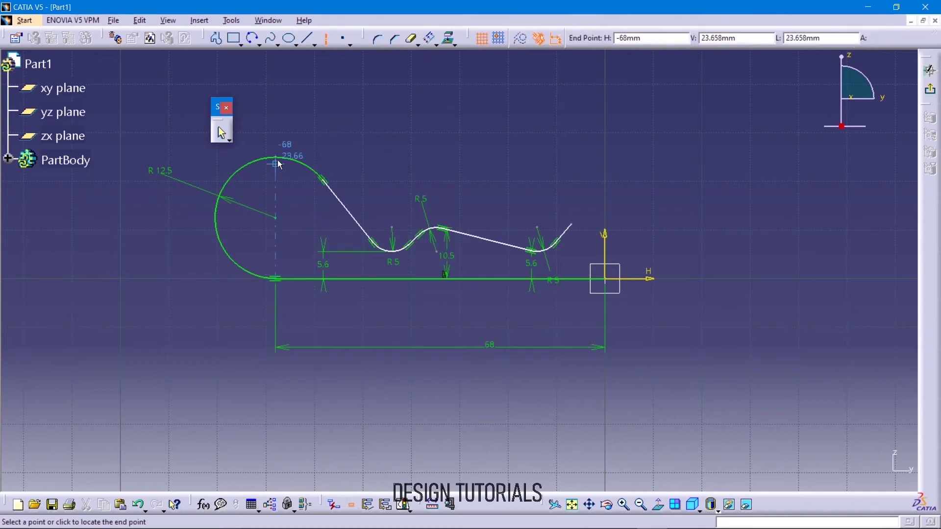
{"action": "left_click", "coordinate": [276, 126]}
Dimension the horizontal distance from the vertical axis to the first valley arc's centre and set it to 24.5 mm.
{"action": "left_click", "coordinate": [743, 39]}
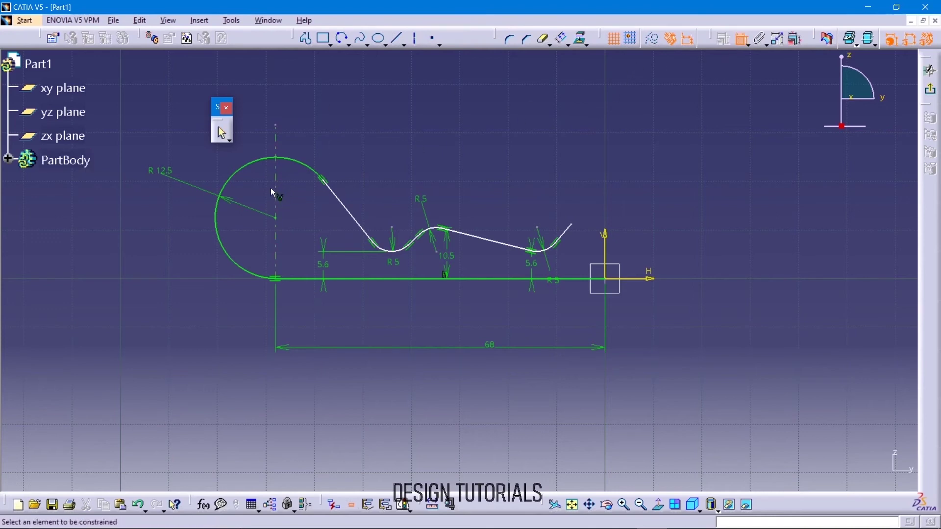
{"action": "left_click", "coordinate": [276, 194]}
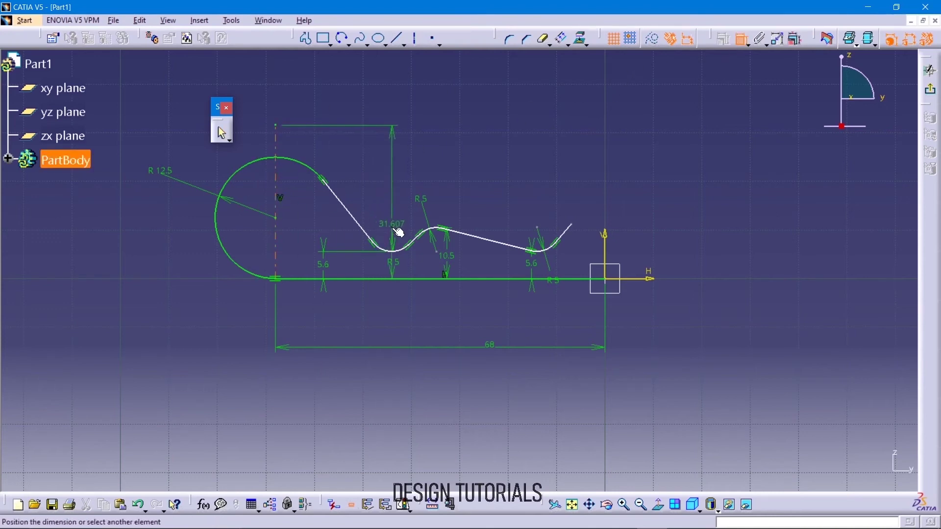
{"action": "left_click", "coordinate": [335, 153]}
{"action": "double_click", "coordinate": [335, 152]}
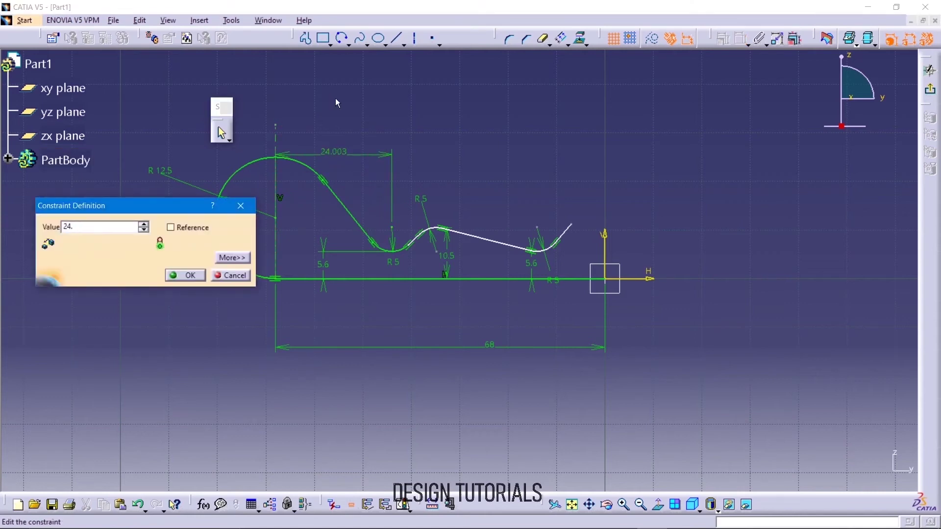
{"action": "key", "text": "Return"}
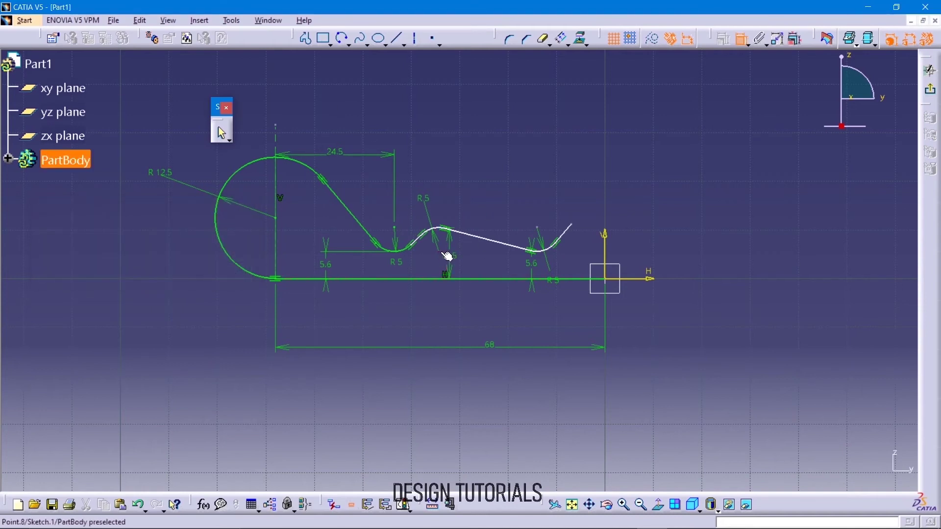
Dimension the horizontal distance from the vertical axis to the crest arc's centre and set it to 36.3 mm.
{"action": "left_click", "coordinate": [283, 142]}
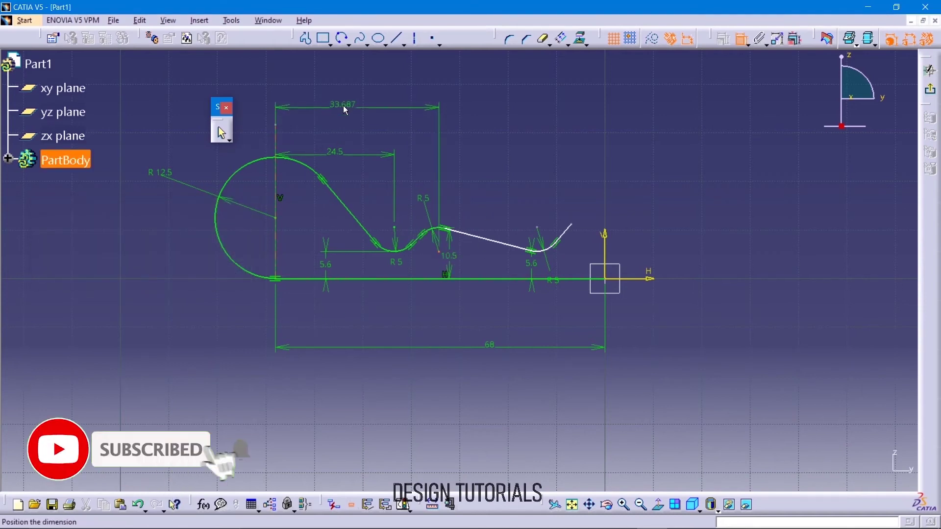
{"action": "left_click", "coordinate": [346, 106]}
{"action": "double_click", "coordinate": [346, 109]}
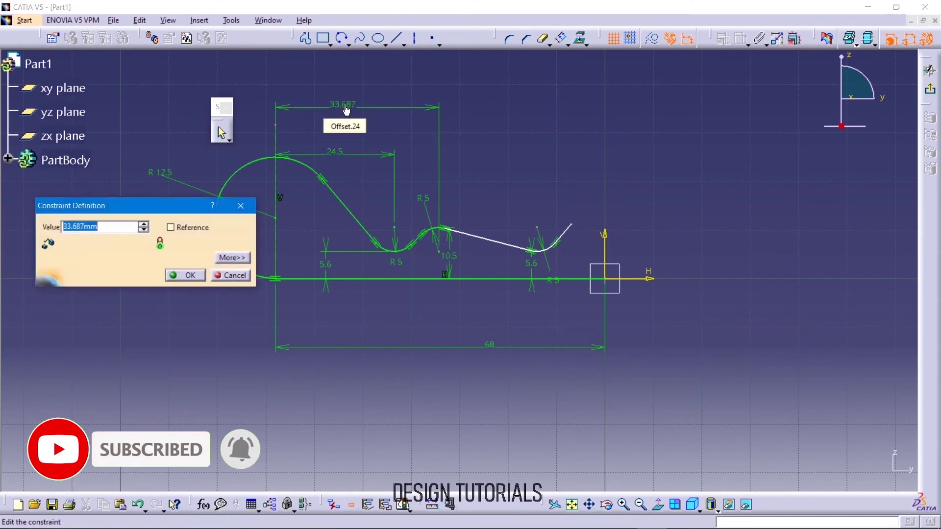
{"action": "type", "text": "36.3"}
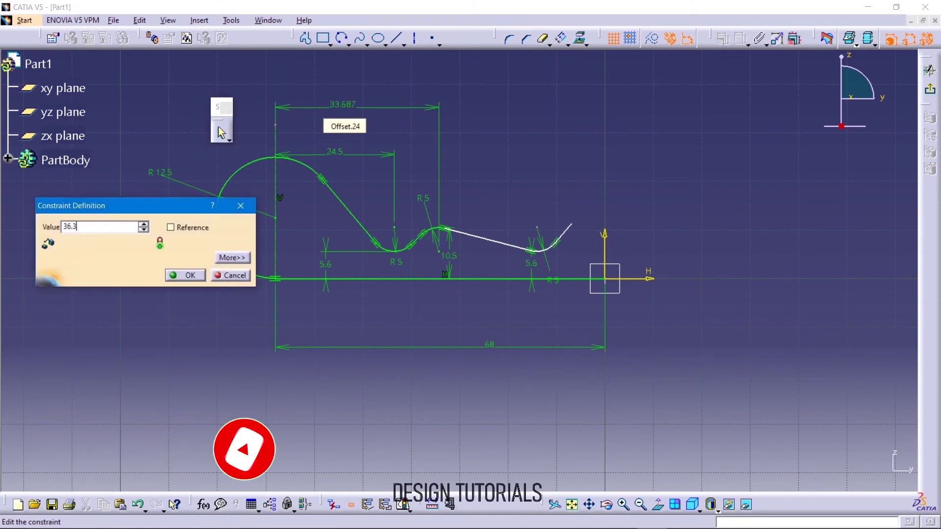
{"action": "key", "text": "Return"}
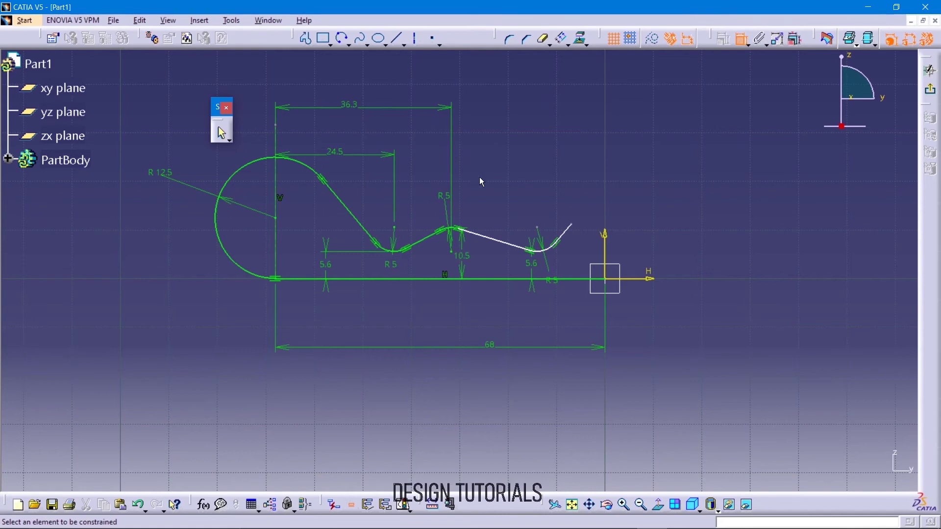
Dimension the horizontal distance from the vertical axis to the second valley arc's centre and set it to 53.2 mm.
{"action": "left_click", "coordinate": [539, 228]}
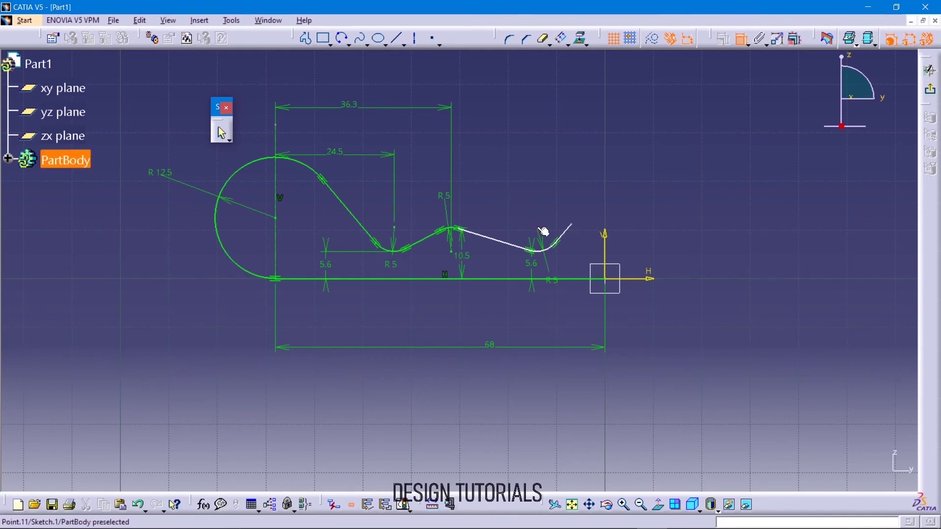
{"action": "left_click", "coordinate": [278, 148]}
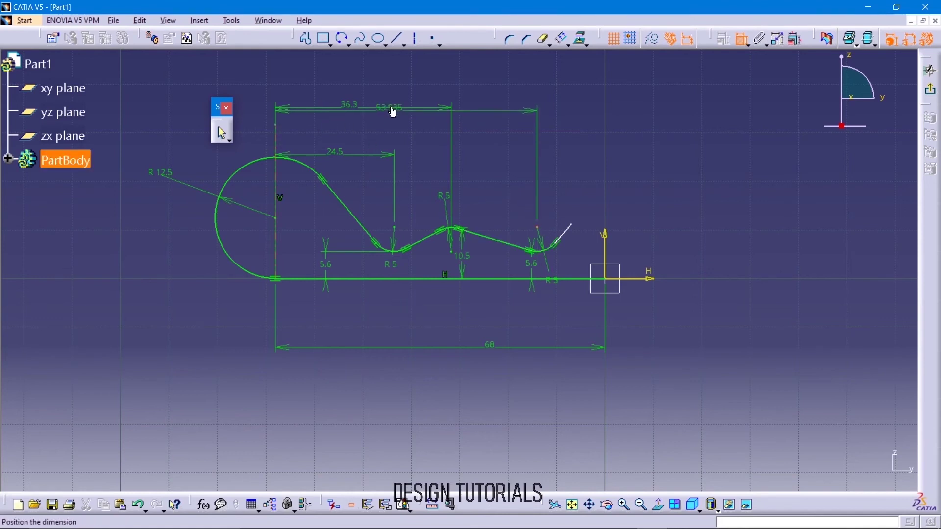
{"action": "left_click", "coordinate": [389, 87]}
{"action": "double_click", "coordinate": [389, 88]}
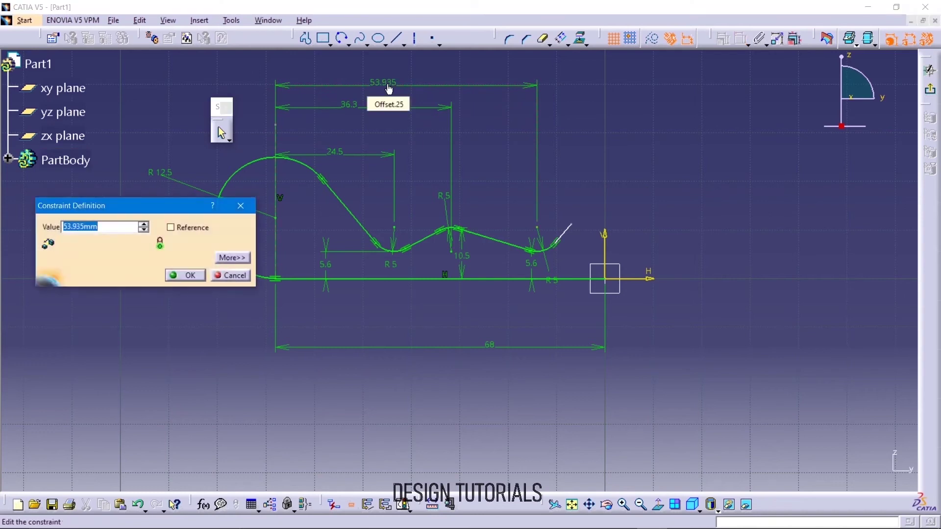
{"action": "type", "text": "53.2"}
{"action": "key", "text": "Return"}
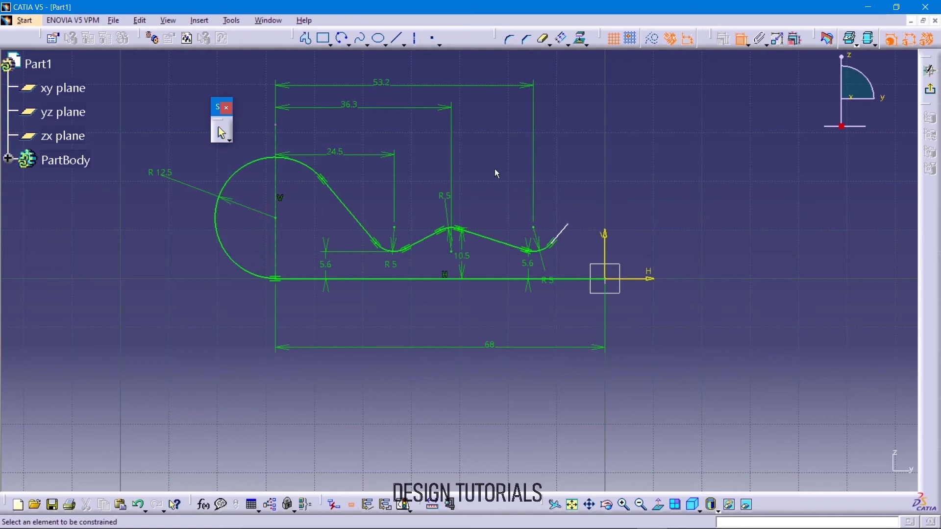
Dimension the horizontal distance from the vertical axis to the free end of the wavy run's last line.
{"action": "left_click", "coordinate": [570, 224]}
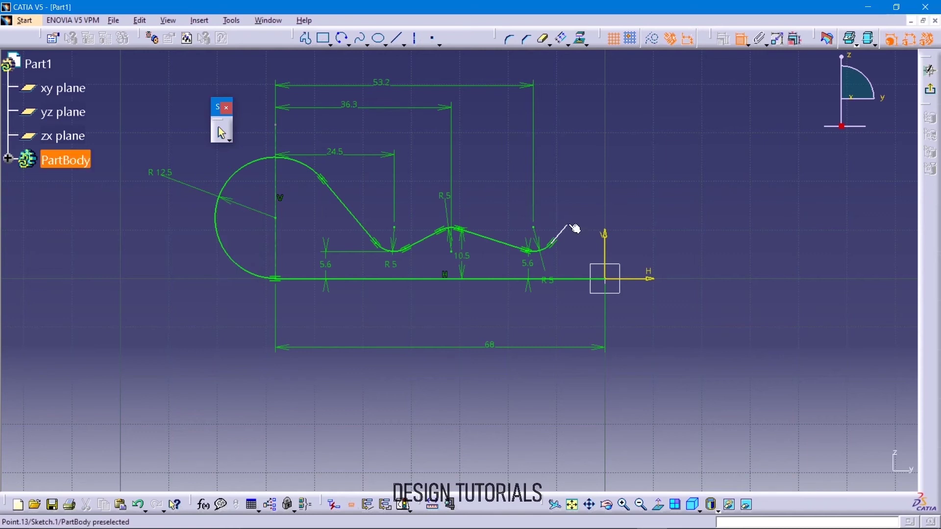
{"action": "left_click", "coordinate": [278, 147]}
{"action": "left_click", "coordinate": [333, 124]}
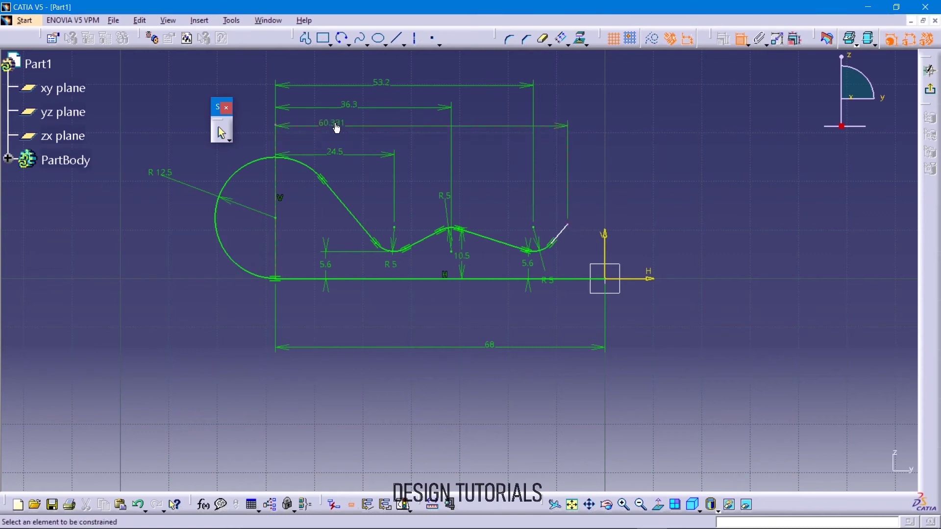
Try 63.5 mm for the free end's horizontal distance from the vertical axis and undo that change.
{"action": "double_click", "coordinate": [337, 123]}
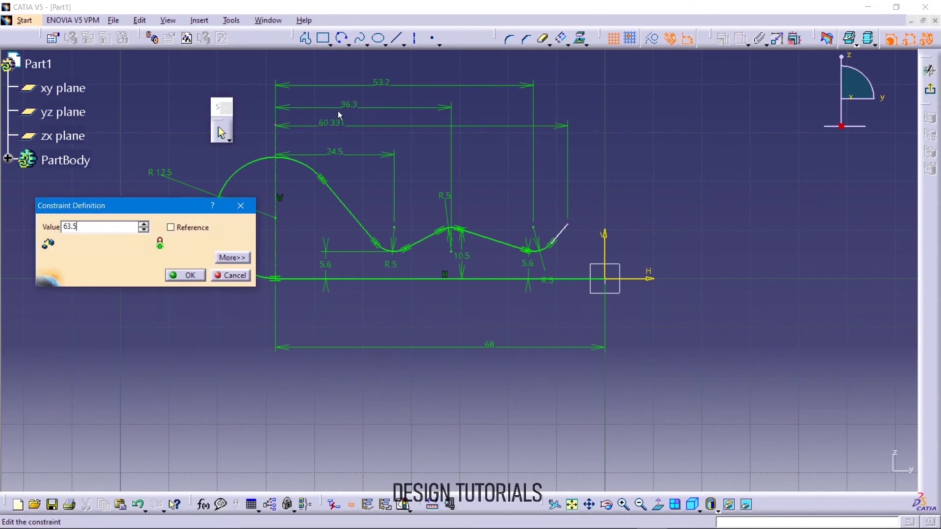
{"action": "key", "text": "Return"}
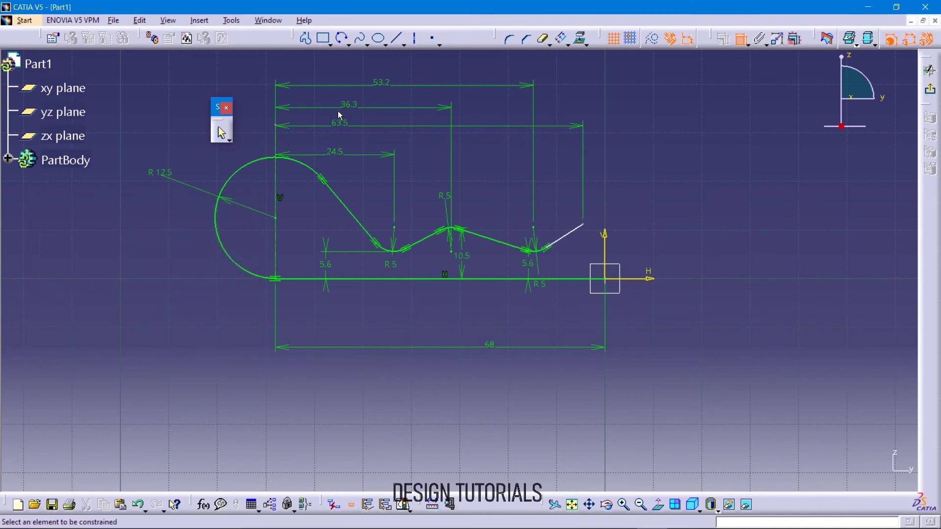
{"action": "key", "text": "ctrl+z"}
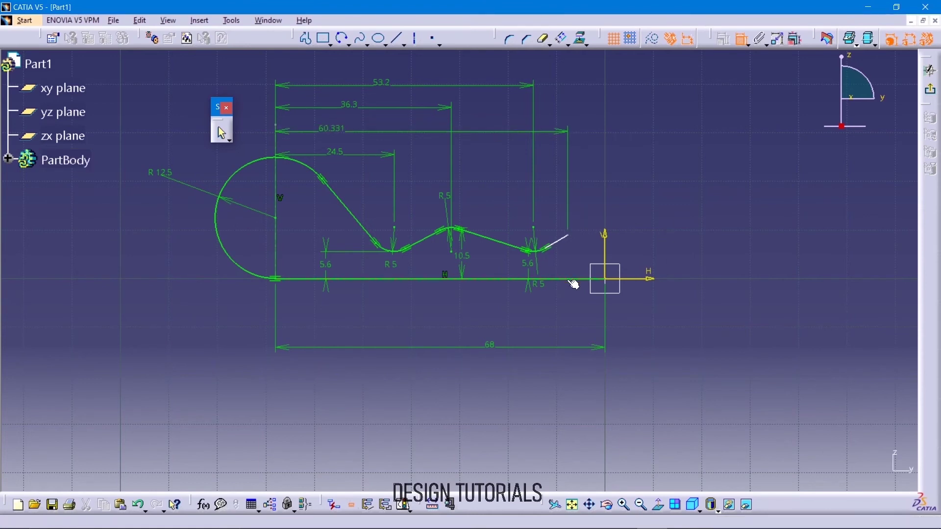
Dimension the height of the wavy run's free end above the base line and set it to 9 mm.
{"action": "left_click", "coordinate": [569, 279]}
{"action": "left_click", "coordinate": [570, 243]}
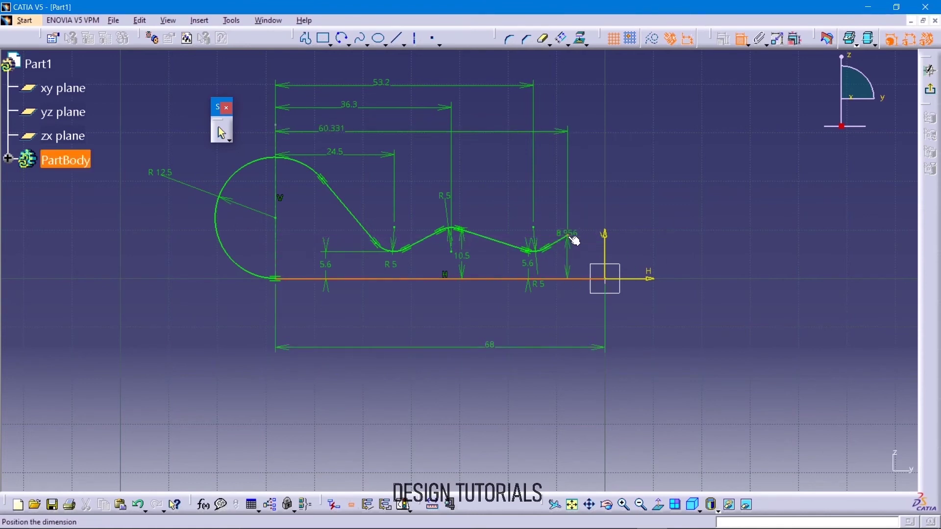
{"action": "left_click", "coordinate": [588, 253]}
{"action": "double_click", "coordinate": [595, 254]}
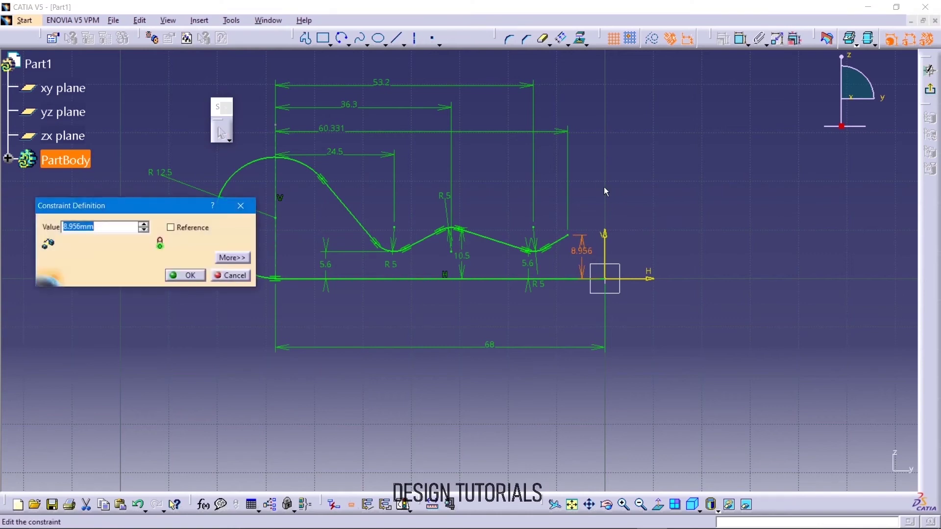
{"action": "type", "text": "9"}
{"action": "key", "text": "Return"}
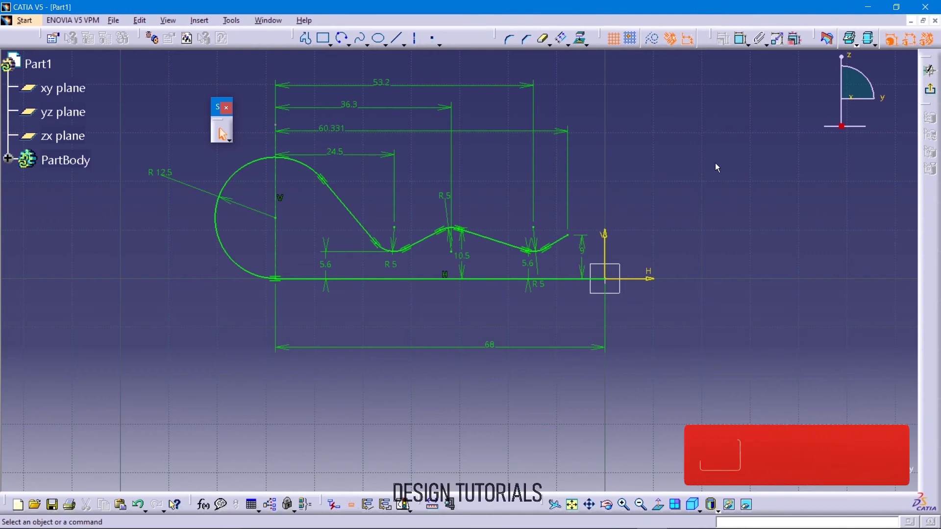
Exit the finished path sketch and start a new sketch on the zx plane.
{"action": "left_click", "coordinate": [930, 89]}
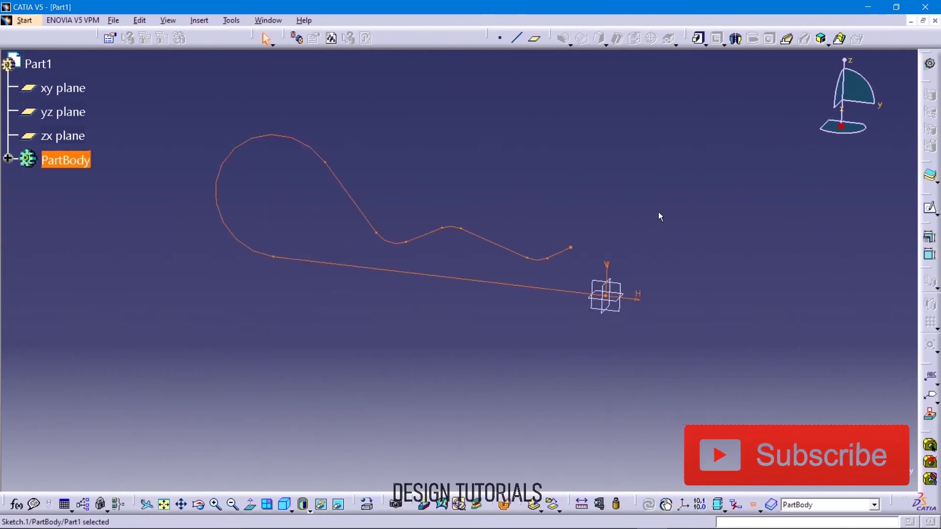
{"action": "left_click", "coordinate": [595, 295]}
{"action": "left_click", "coordinate": [931, 211]}
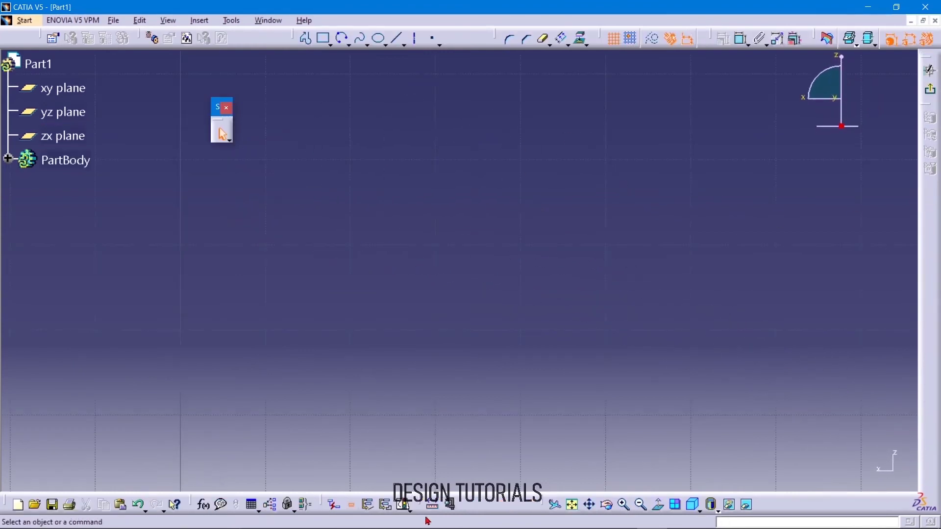
{"action": "left_click", "coordinate": [572, 505]}
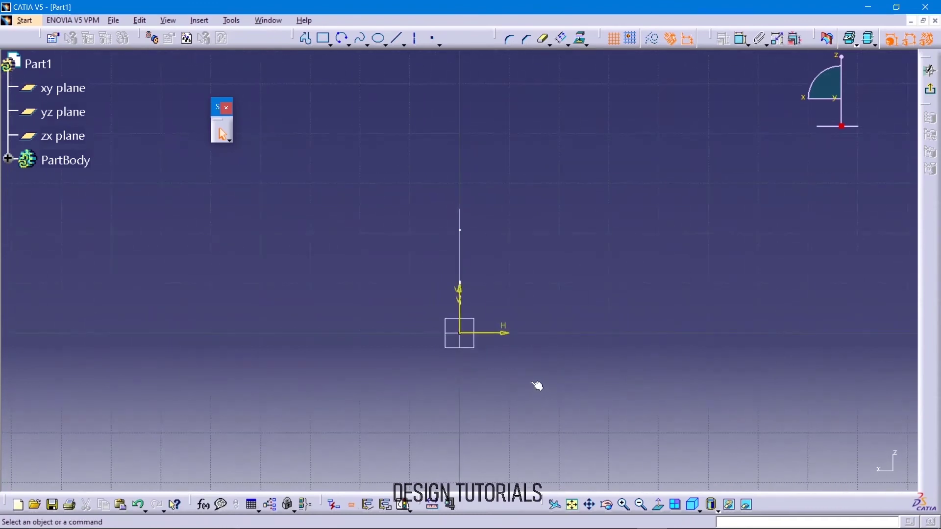
Draw a circle about 13.1 mm in diameter centred on the sketch origin.
{"action": "left_click", "coordinate": [349, 44]}
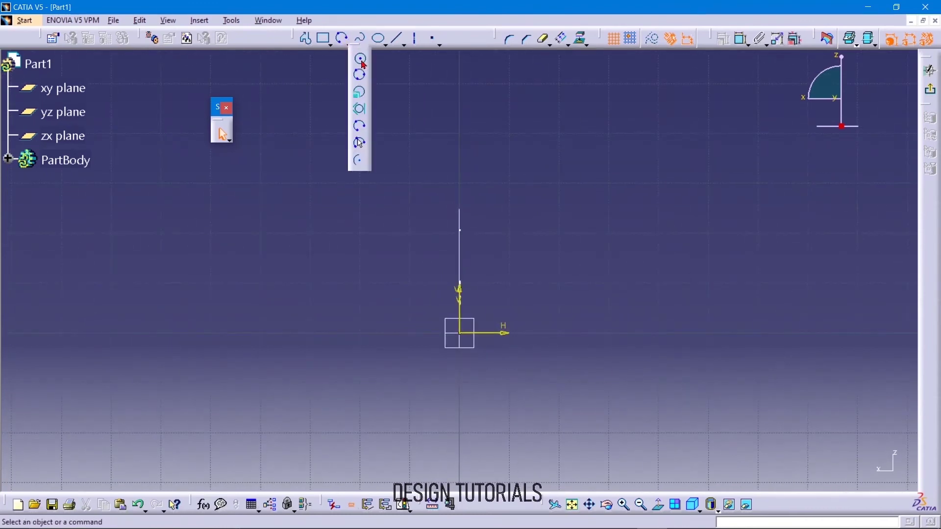
{"action": "left_click", "coordinate": [360, 60]}
{"action": "left_click", "coordinate": [459, 333]}
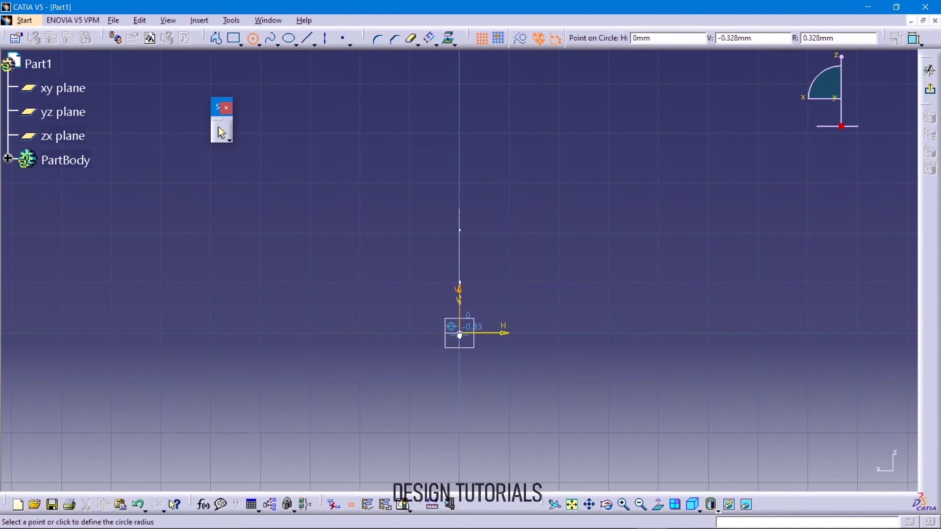
{"action": "left_click", "coordinate": [484, 312]}
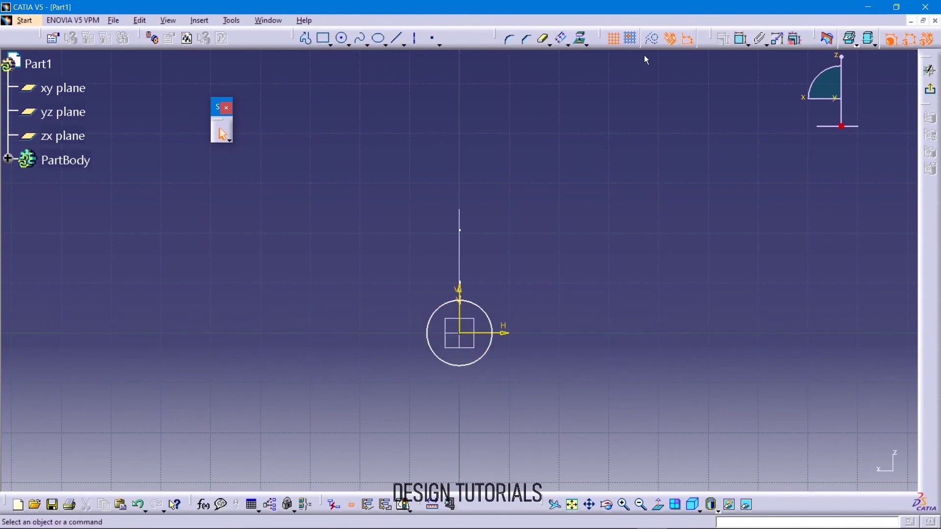
Dimension the circle at the origin and set its diameter to 4 mm.
{"action": "left_click", "coordinate": [732, 43]}
{"action": "left_click", "coordinate": [493, 321]}
{"action": "double_click", "coordinate": [536, 269]}
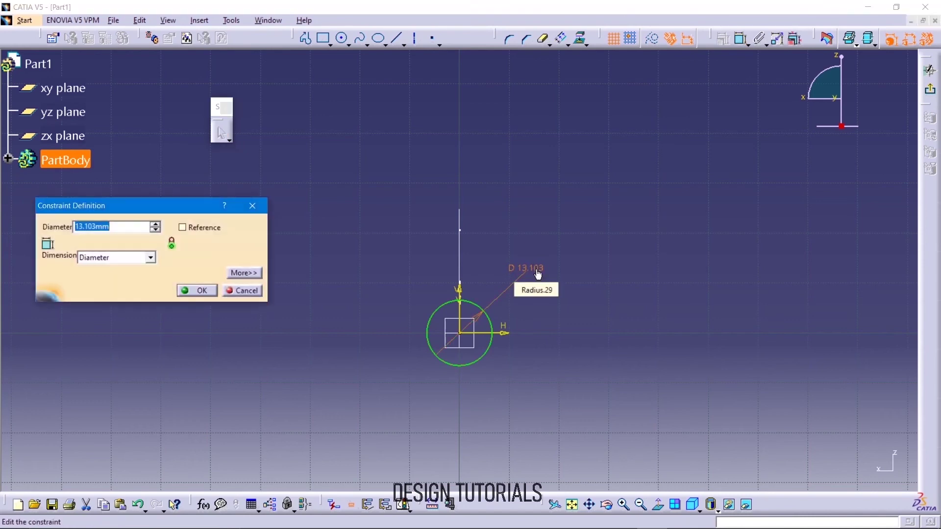
{"action": "type", "text": "4"}
{"action": "key", "text": "Return"}
{"action": "left_click", "coordinate": [612, 224]}
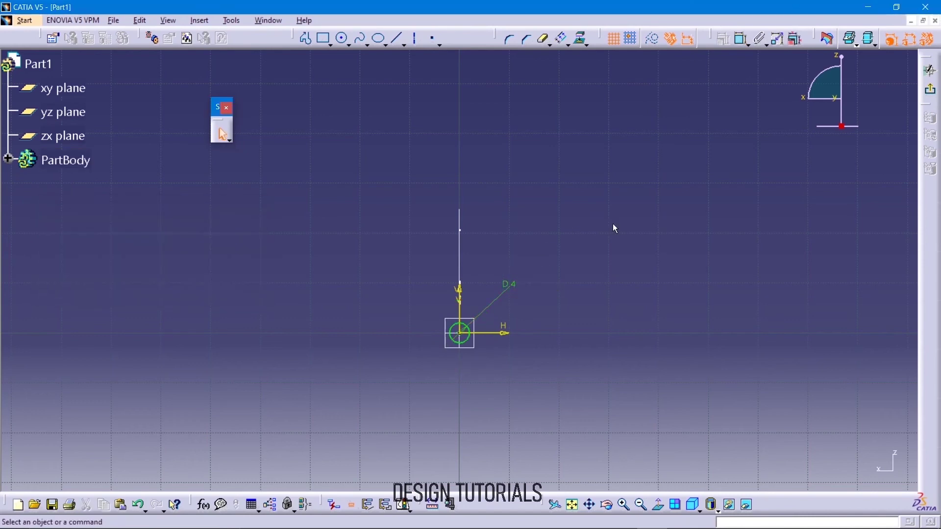
Exit the circle sketch and create a Rib with Sketch.2 as profile and Sketch.1 as centre curve, keeping the Keep angle control.
{"action": "left_click", "coordinate": [930, 89]}
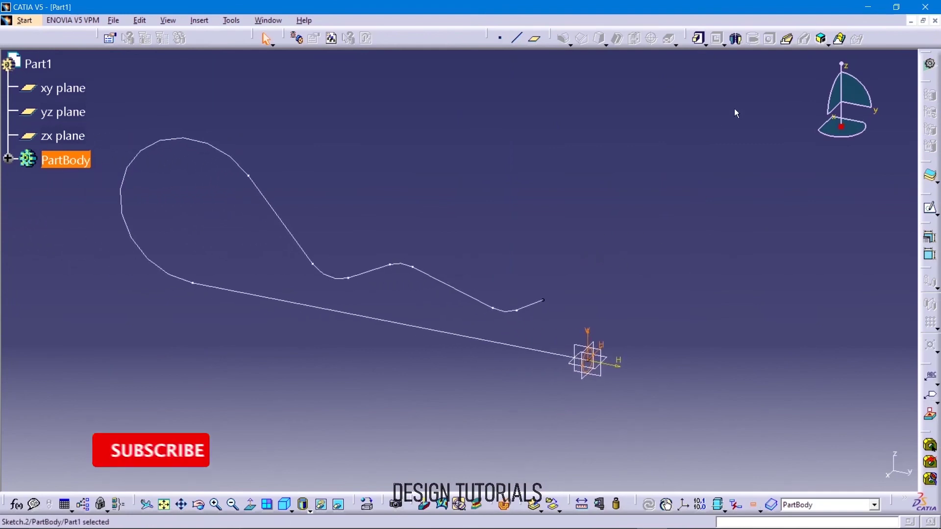
{"action": "left_click", "coordinate": [785, 41]}
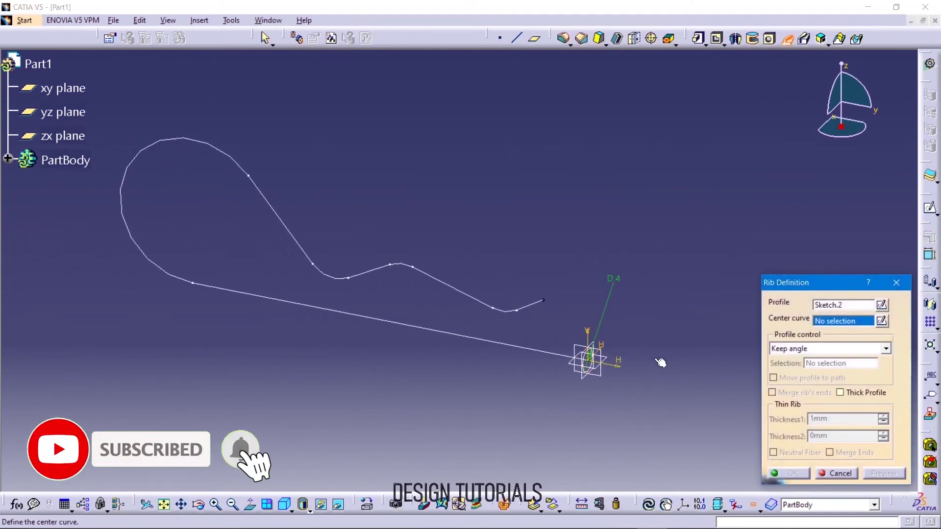
{"action": "left_click", "coordinate": [504, 343]}
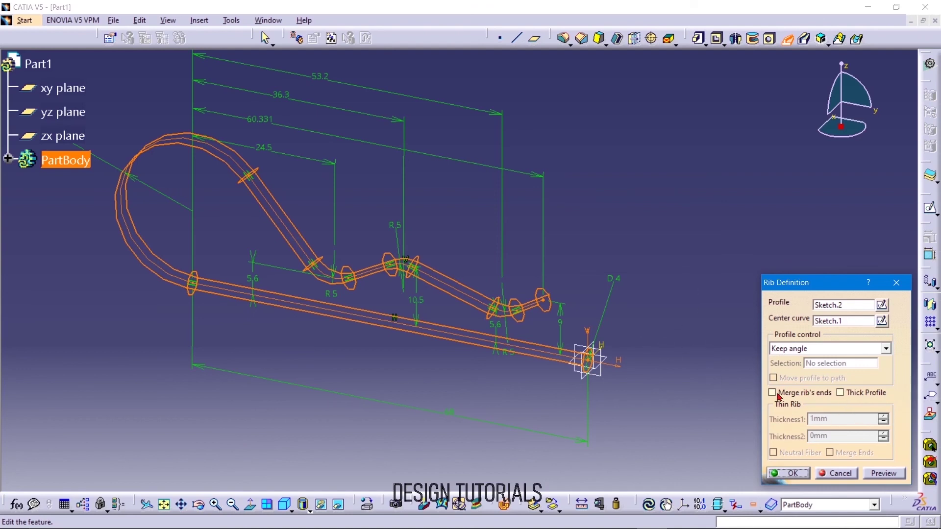
{"action": "left_click", "coordinate": [873, 481]}
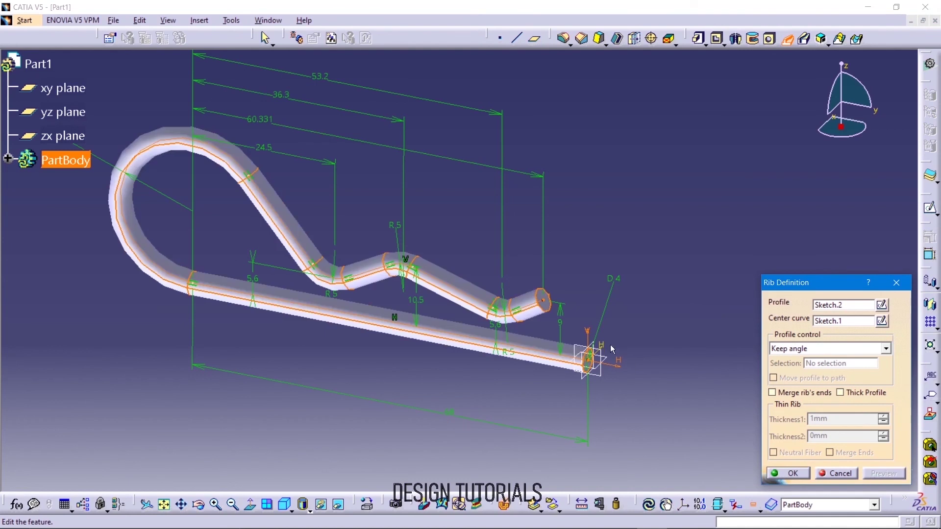
{"action": "left_click", "coordinate": [793, 474]}
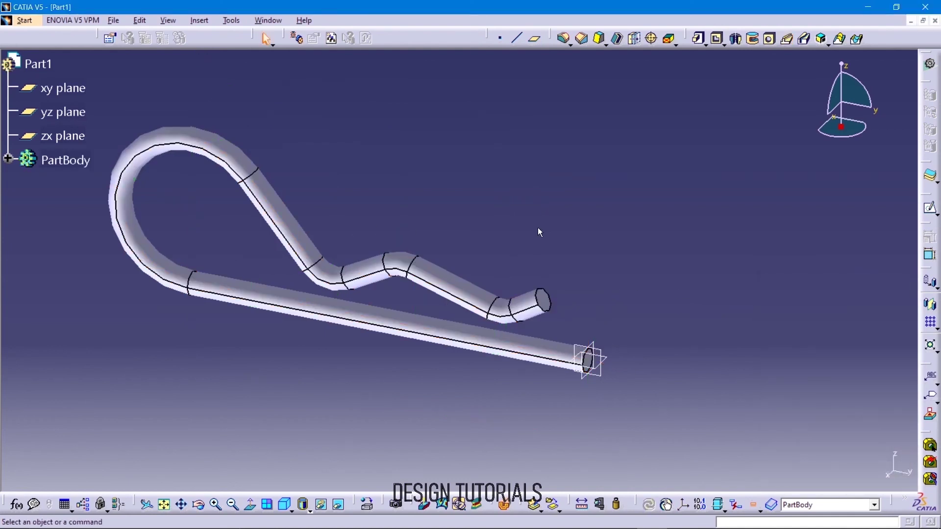
Hide the xy, yz and zx planes.
{"action": "middle_click_drag", "start_coordinate": [537, 227], "coordinate": [625, 235]}
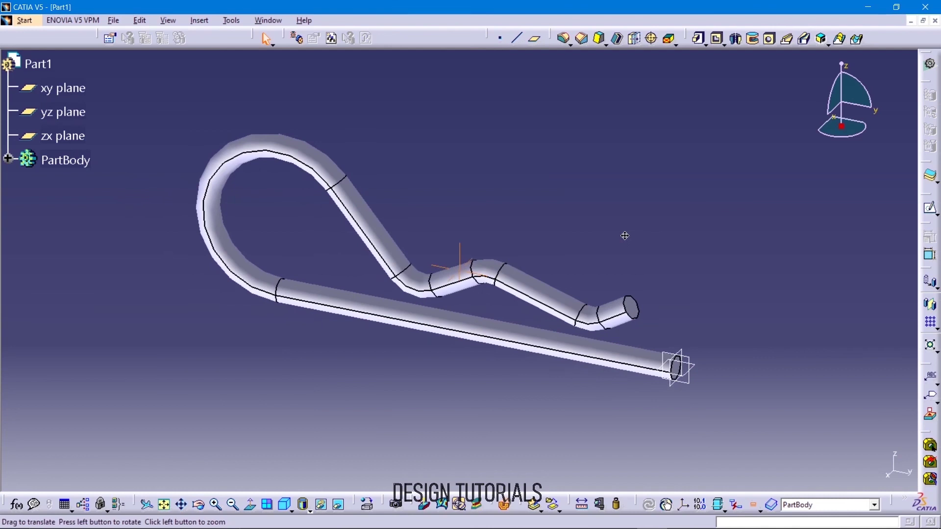
{"action": "left_click", "coordinate": [76, 144]}
{"action": "left_click", "coordinate": [78, 114], "text": "ctrl"}
{"action": "left_click", "coordinate": [64, 88], "text": "ctrl"}
{"action": "right_click", "coordinate": [62, 85]}
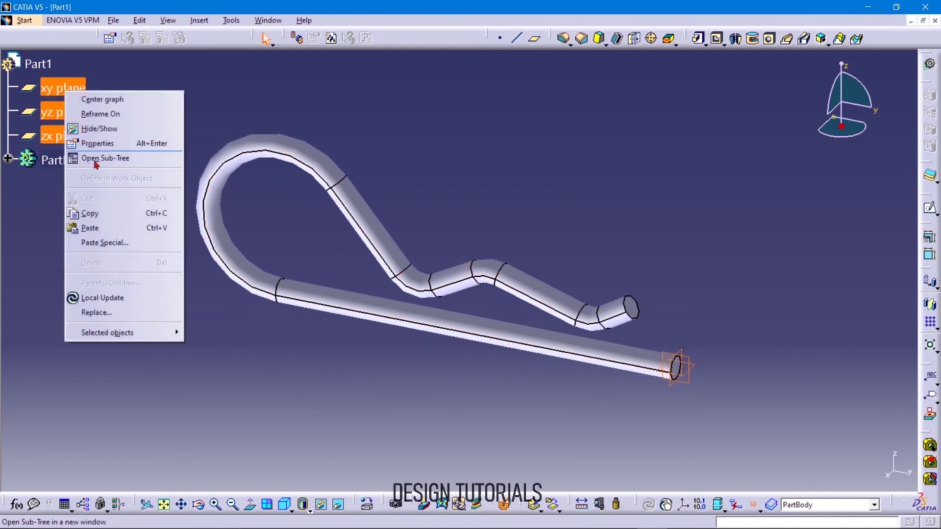
{"action": "left_click", "coordinate": [118, 143]}
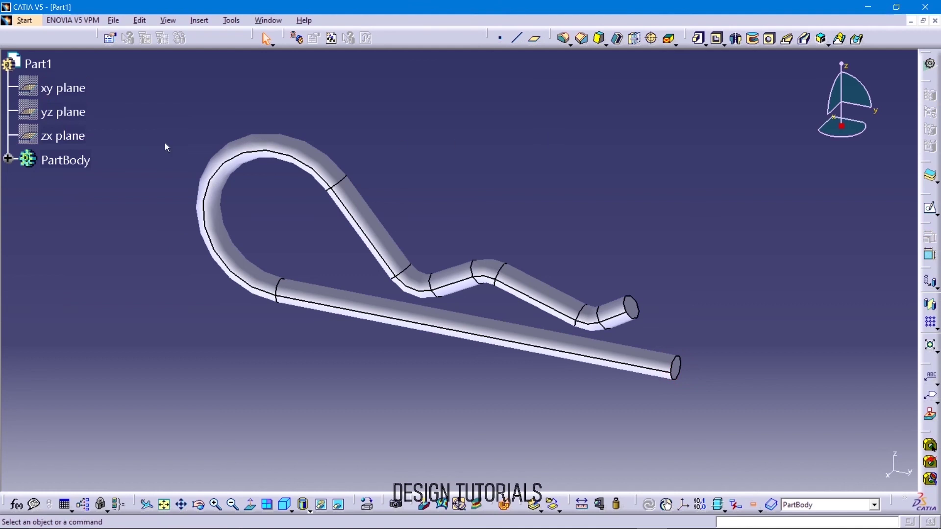
{"action": "left_click", "coordinate": [9, 160]}
{"action": "left_click", "coordinate": [9, 160]}
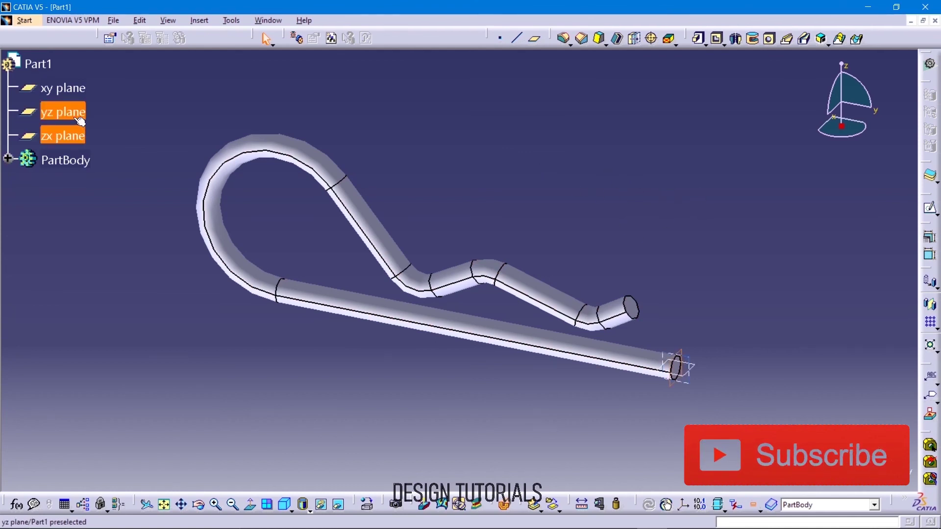
Hide all three reference planes so only the rib body is displayed.
{"action": "left_click", "coordinate": [76, 114], "text": "ctrl"}
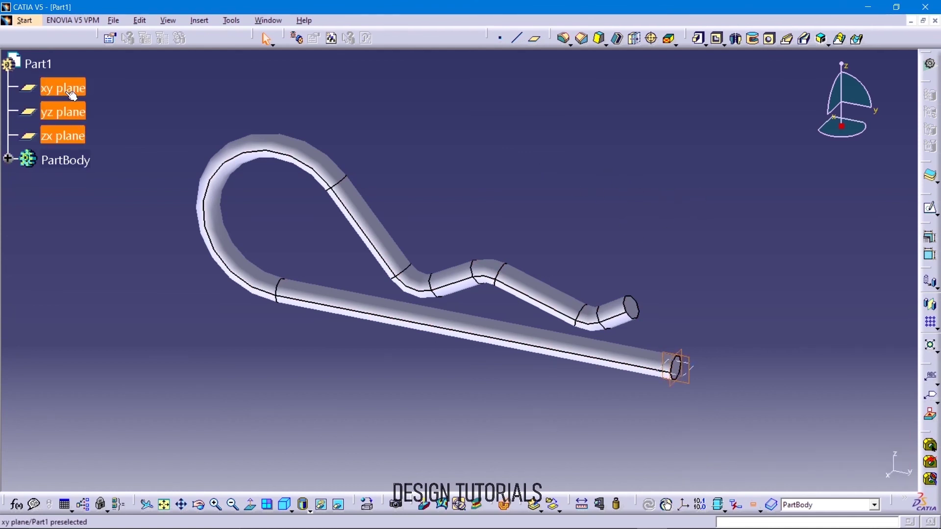
{"action": "right_click", "coordinate": [65, 90]}
{"action": "left_click", "coordinate": [98, 127]}
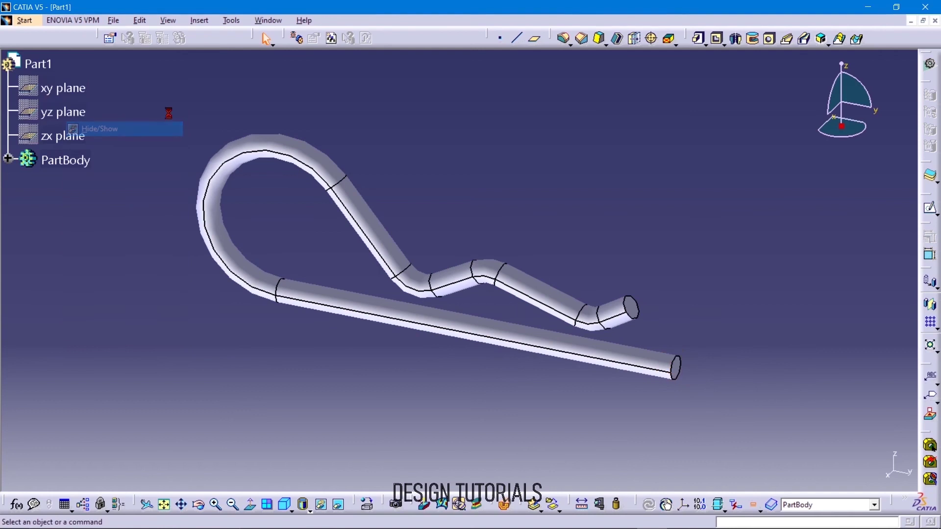